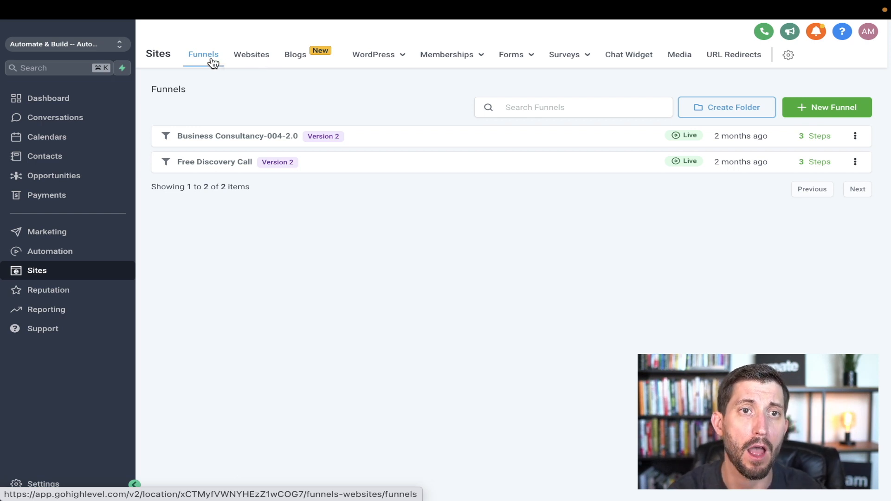
Step: Open the template library for a new funnel and look through the available funnel templates
click(816, 116)
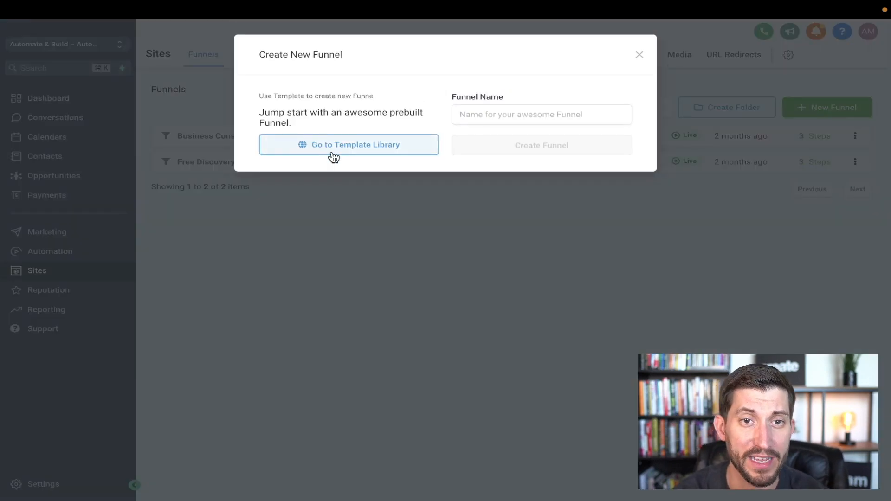
click(342, 146)
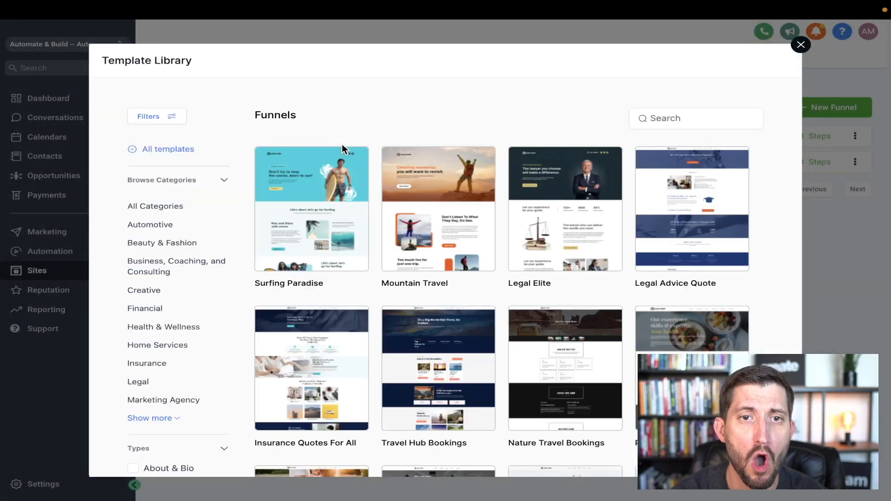
scroll(386, 120, down, 2)
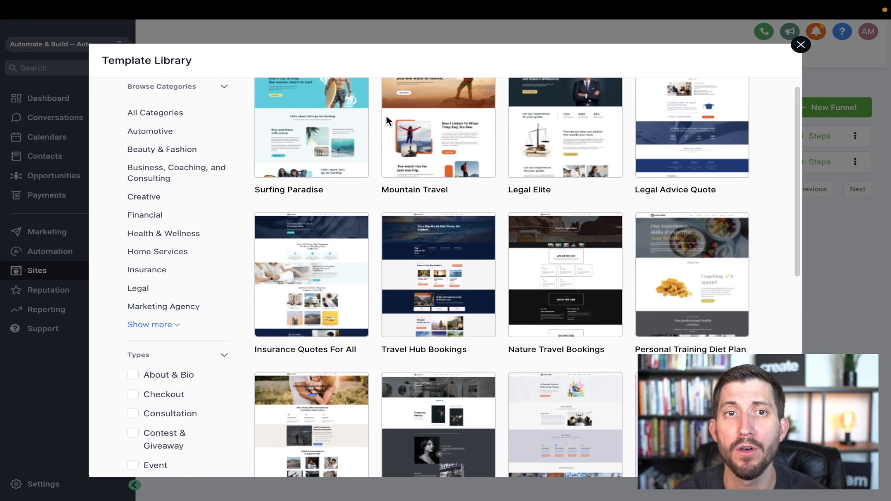
scroll(386, 116, up, 2)
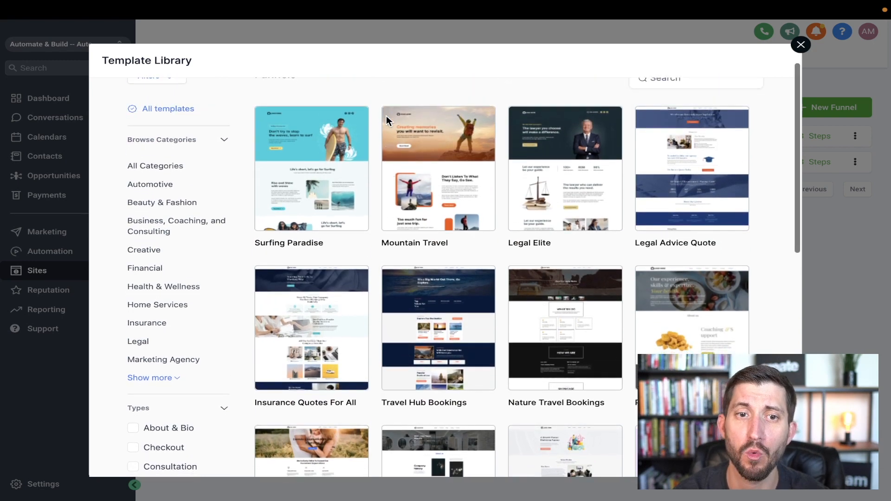
scroll(386, 115, down, 1)
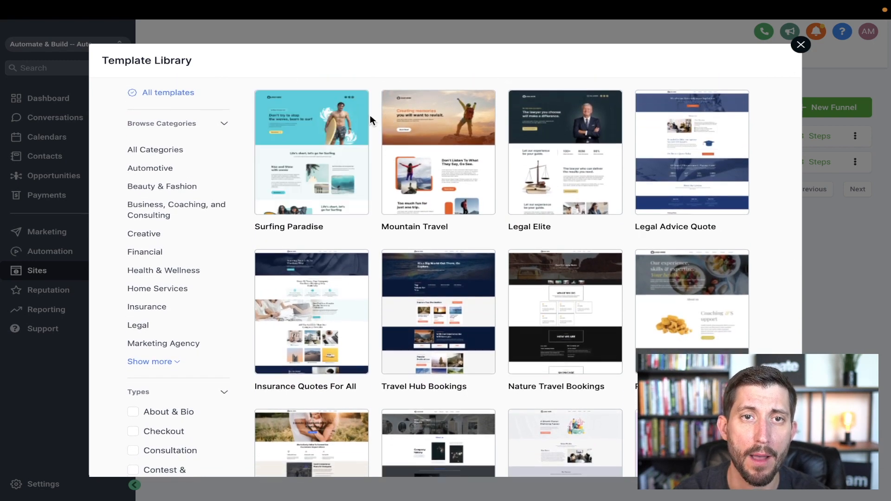
scroll(372, 114, down, 1)
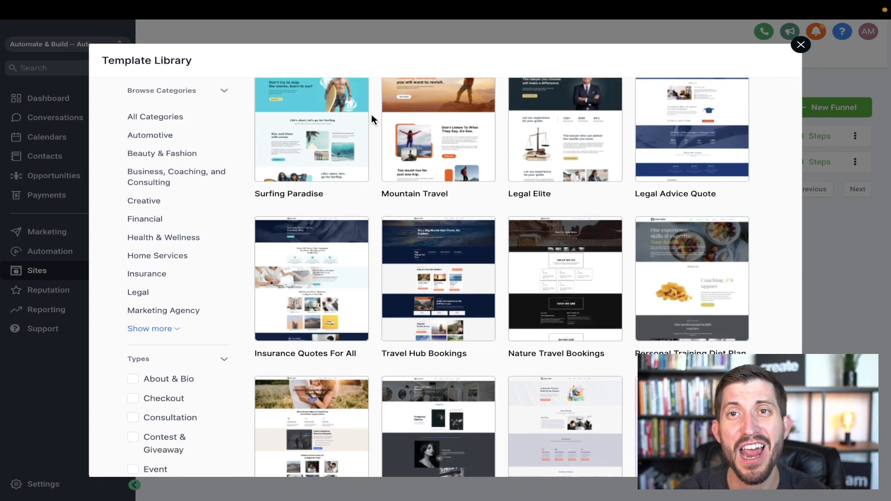
scroll(371, 114, up, 1)
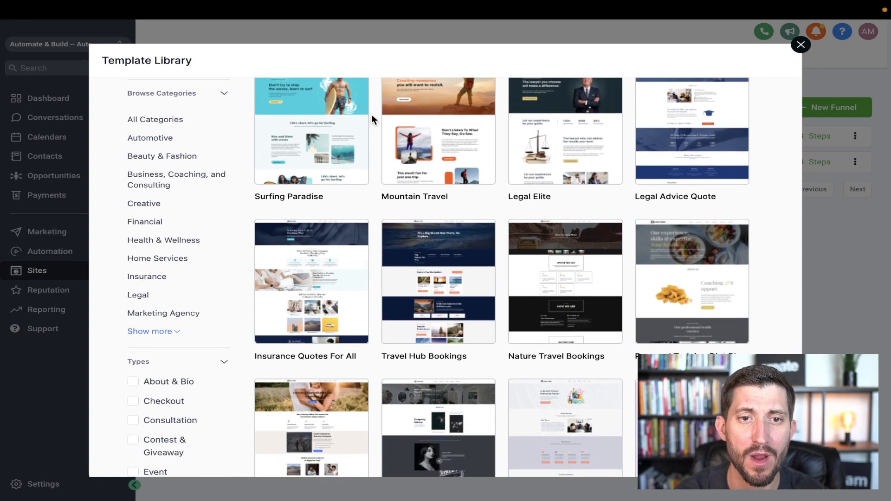
scroll(372, 114, down, 5)
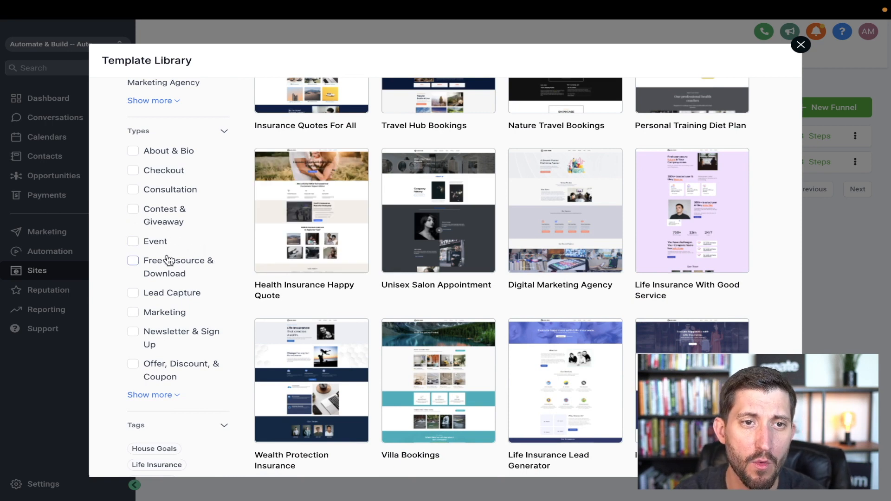
Step: Filter the funnel templates by the Lead Capture type, look over the matches and close the library
click(163, 293)
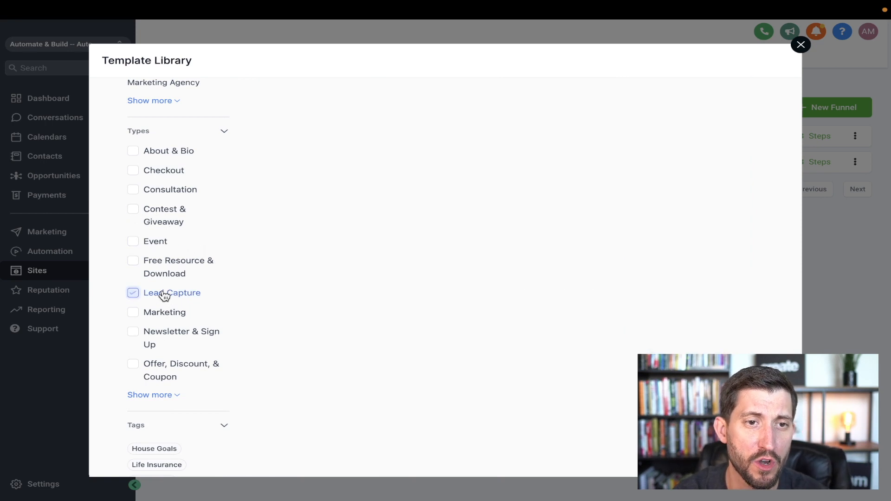
scroll(447, 293, up, 5)
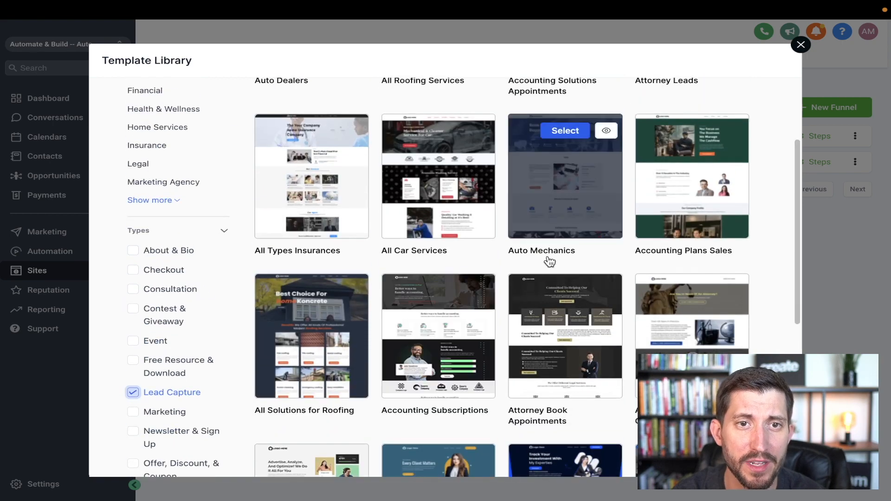
scroll(549, 262, up, 2)
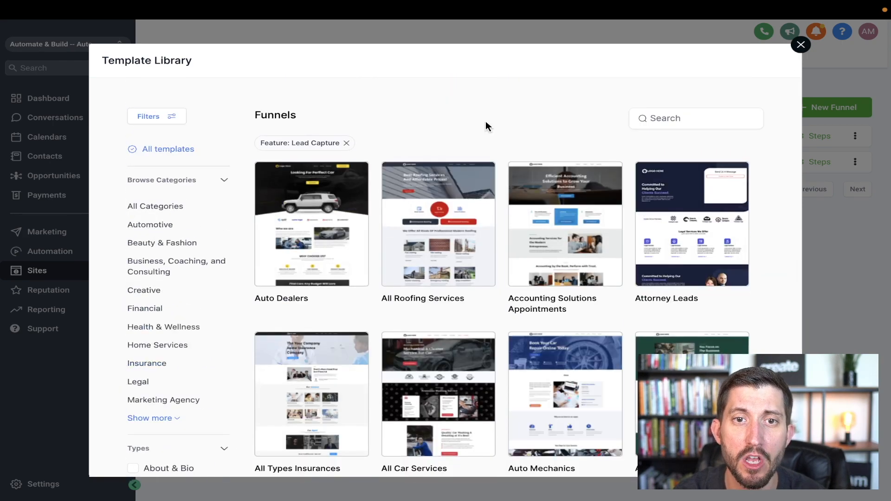
click(805, 50)
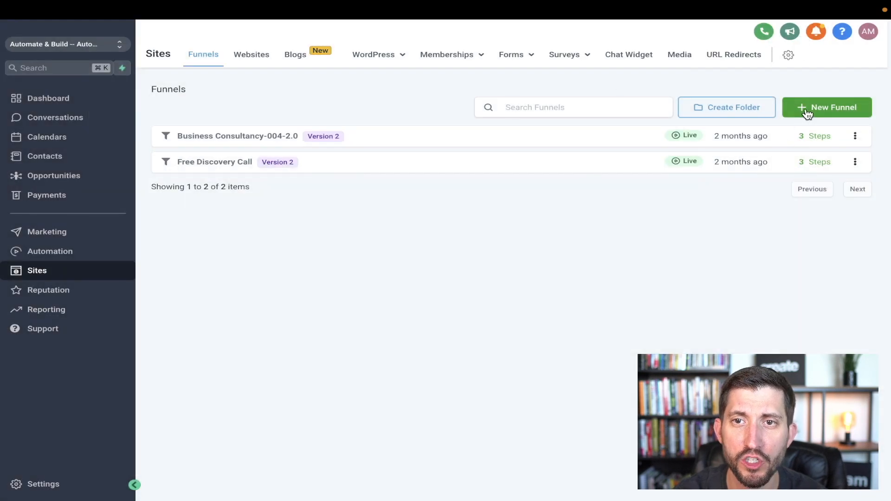
Step: Create a new blank funnel named "test" without a template
click(808, 107)
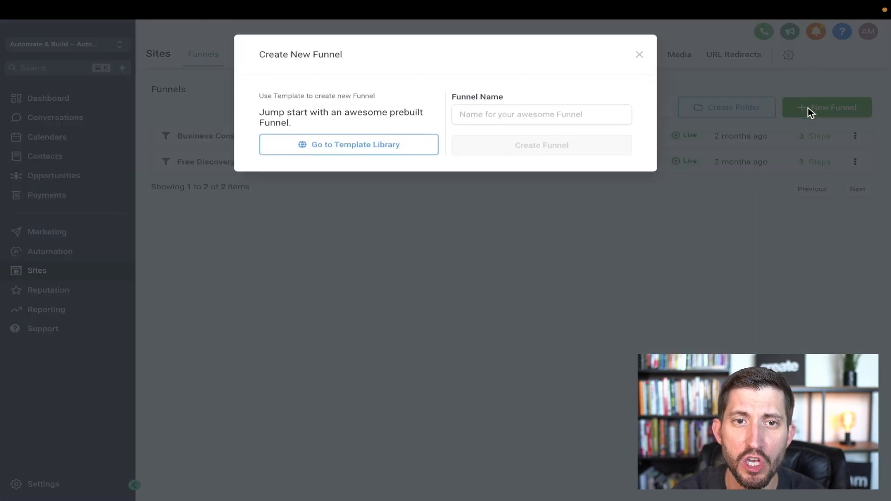
click(524, 119)
text(test)
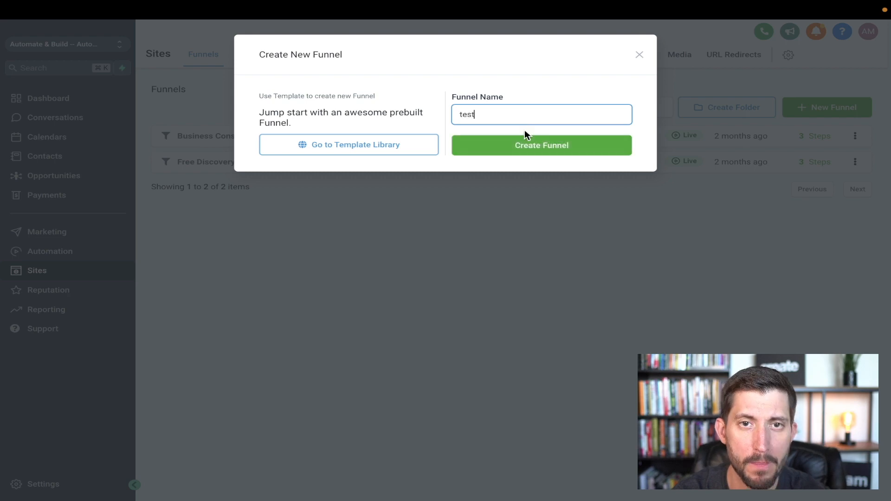
click(527, 150)
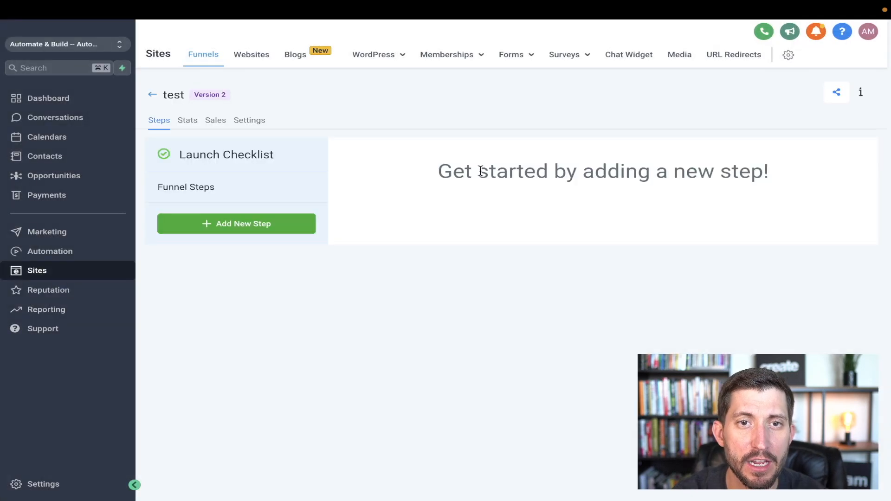
Step: Open the form for a new funnel step, examine its optional ClickFunnels import field and close the form
click(251, 228)
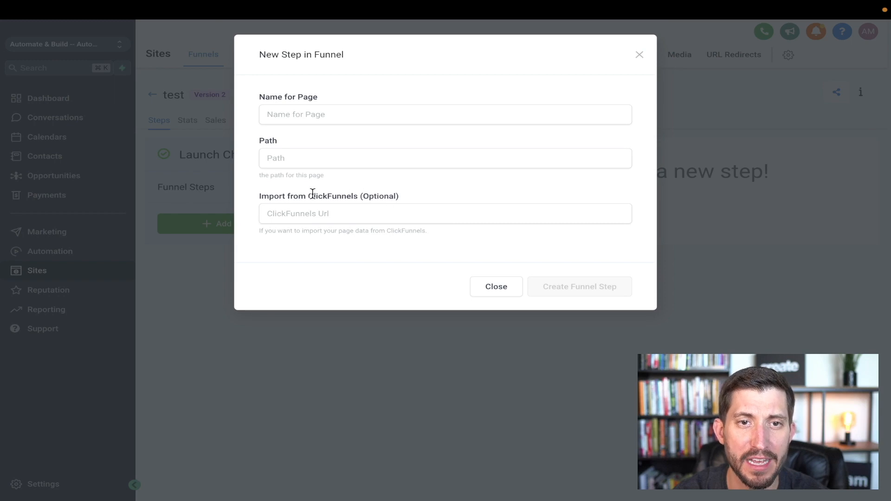
drag(291, 195, 382, 196)
click(411, 196)
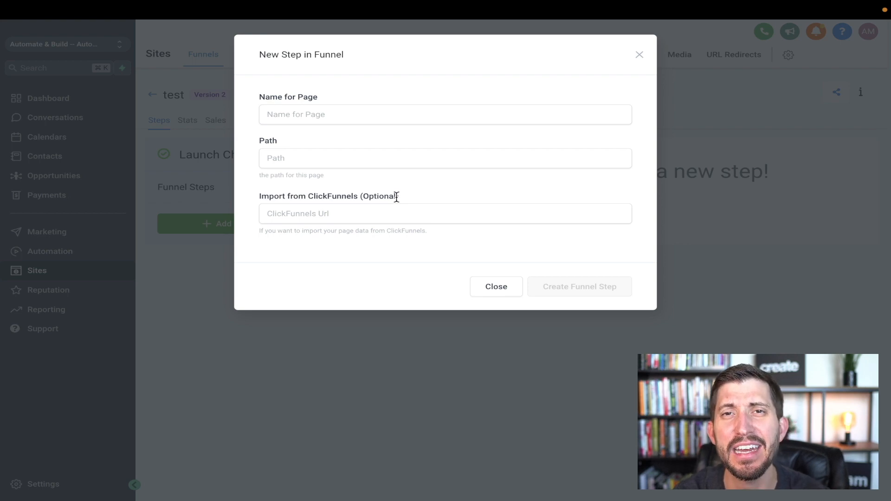
click(641, 56)
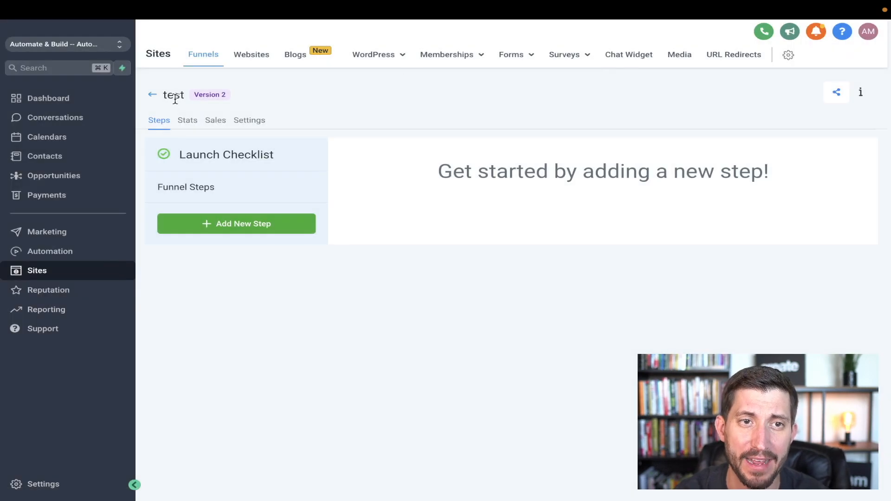
Step: Go back to the funnel list, open the template library for another new funnel and browse its templates
click(152, 95)
click(817, 107)
click(397, 145)
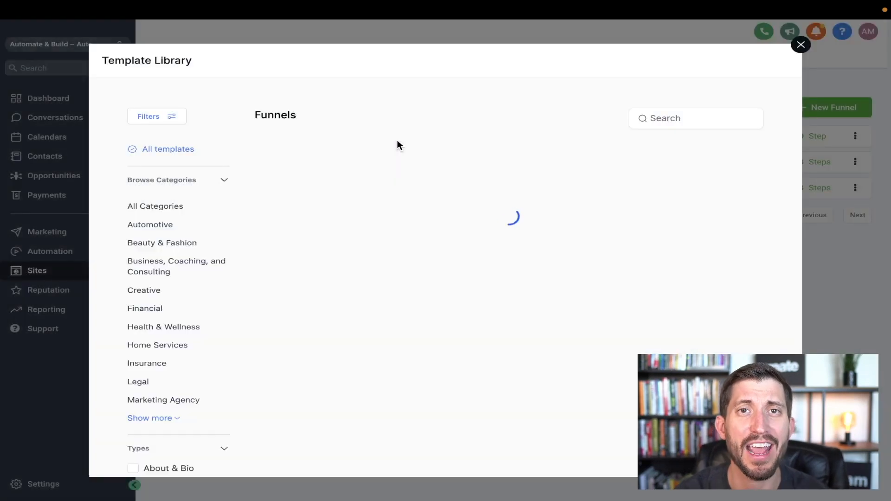
mouse_move(547, 165)
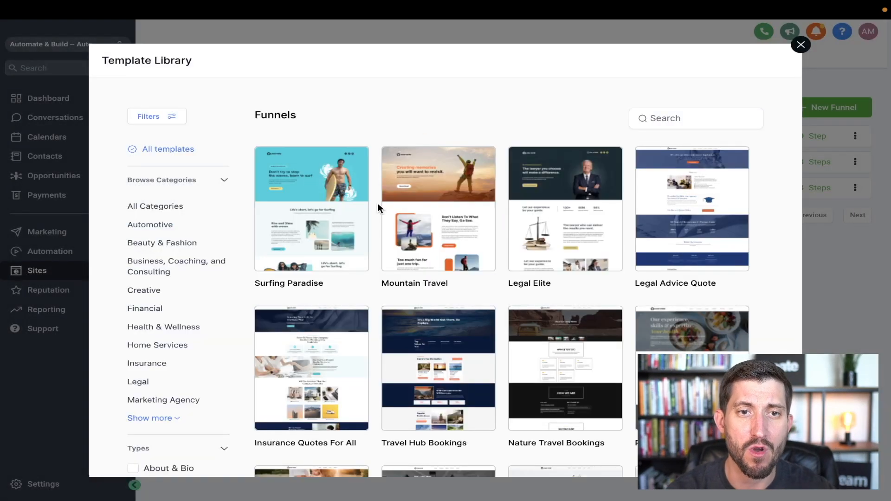
scroll(394, 232, down, 1)
scroll(395, 233, down, 2)
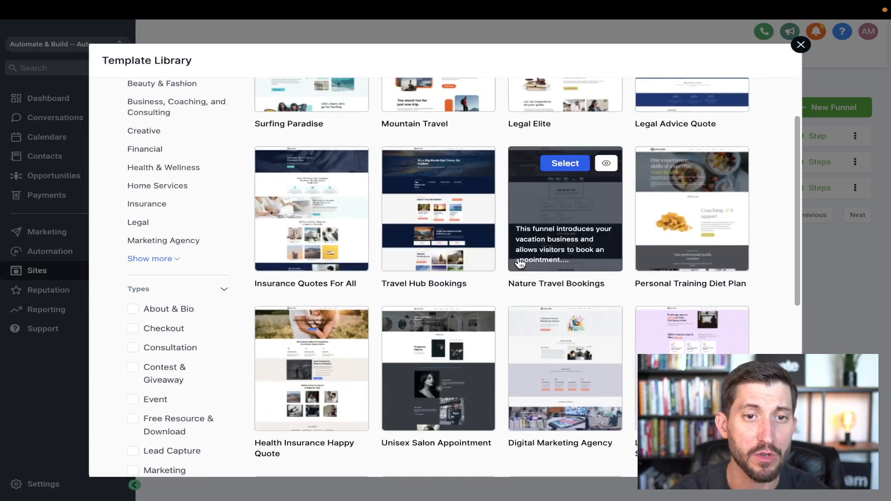
scroll(519, 262, down, 5)
scroll(520, 264, down, 2)
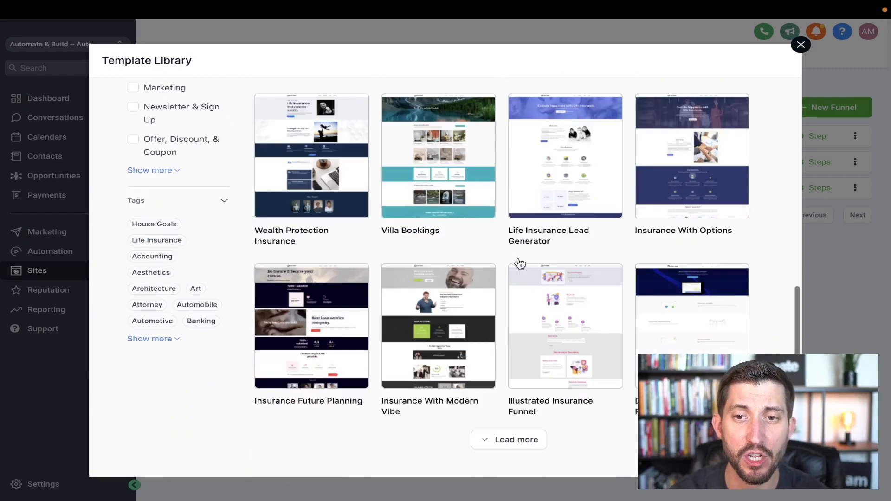
scroll(520, 264, up, 10)
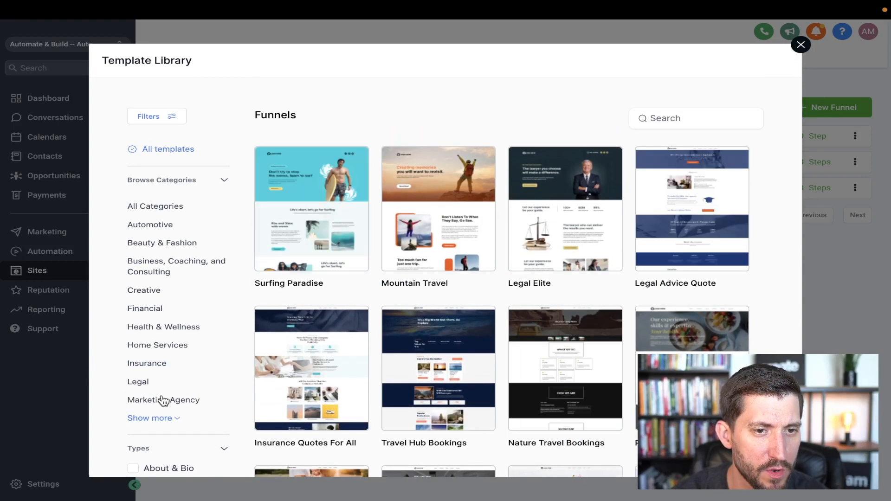
Step: Restrict the templates to the Business, Coaching, and Consulting category, load more of them and look through the designs
click(152, 273)
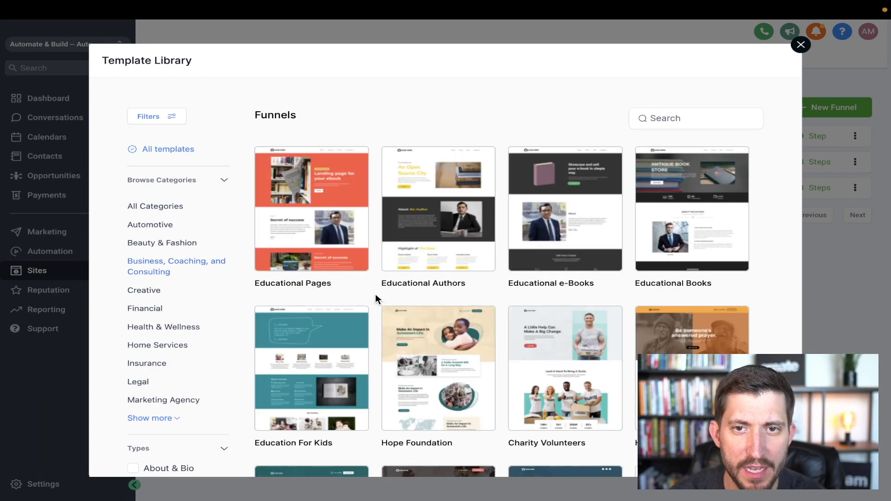
scroll(375, 293, down, 6)
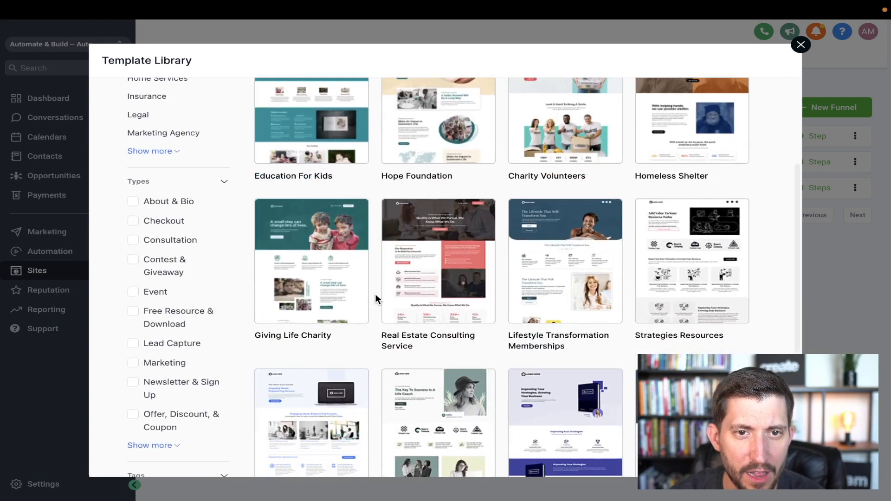
scroll(375, 294, down, 3)
scroll(375, 294, down, 3)
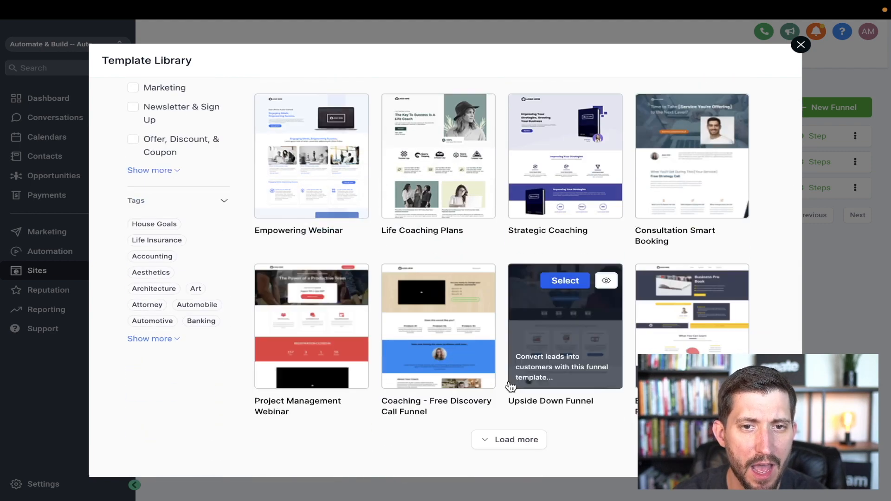
click(511, 440)
scroll(570, 232, down, 3)
scroll(570, 232, down, 4)
scroll(495, 198, down, 2)
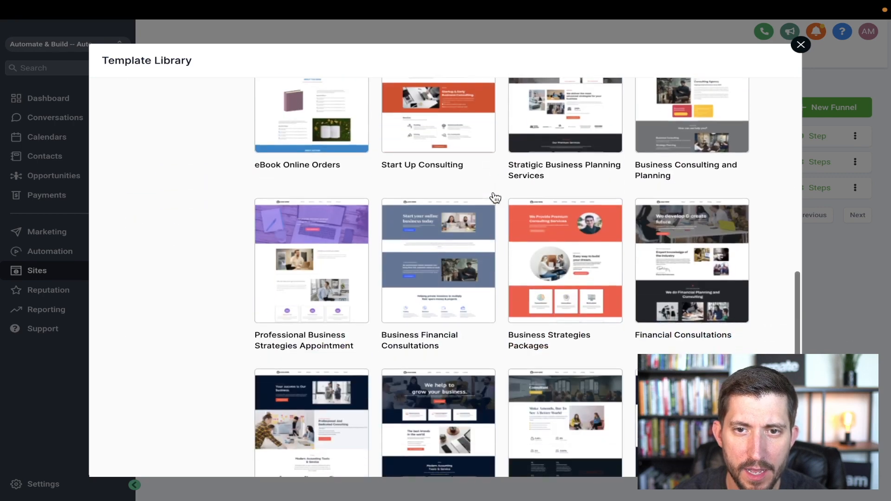
scroll(495, 197, down, 2)
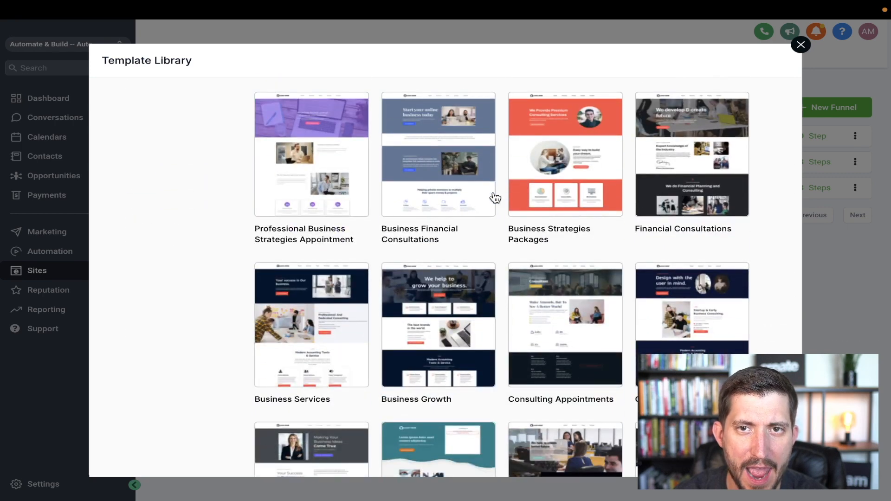
scroll(495, 198, down, 4)
scroll(495, 198, up, 4)
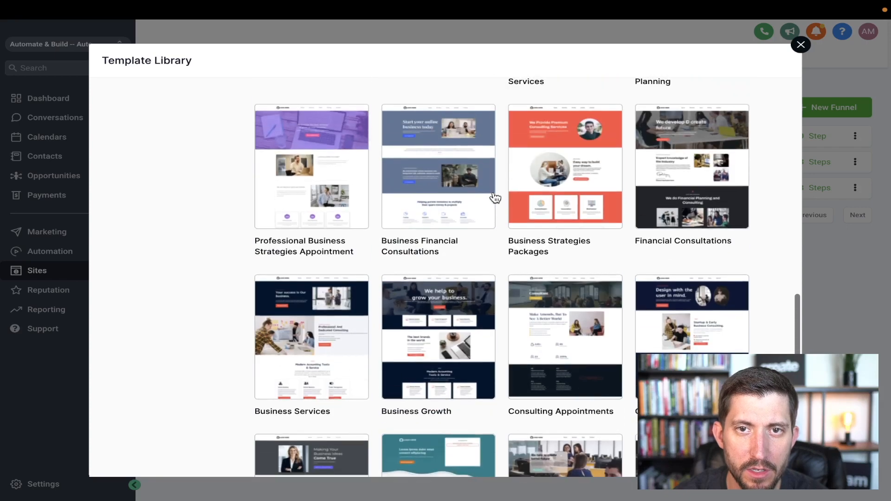
Step: Preview the Business Strategies Packages template and look through its page sections
mouse_move(587, 195)
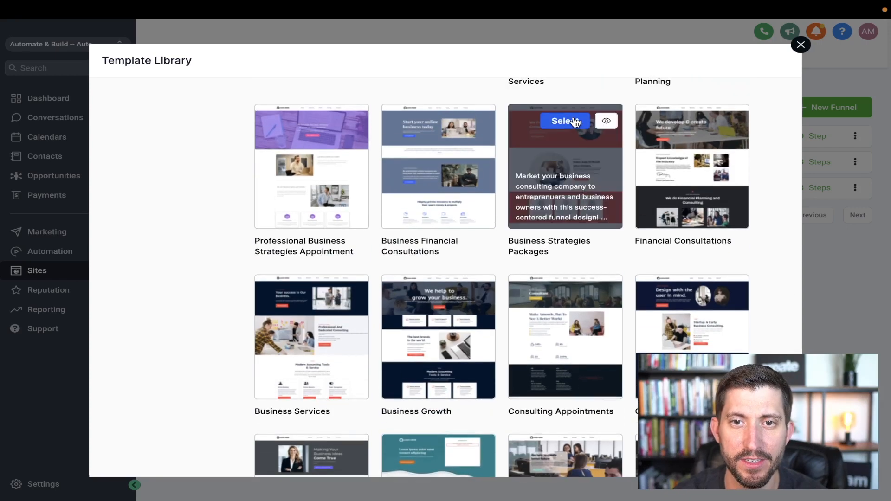
click(607, 122)
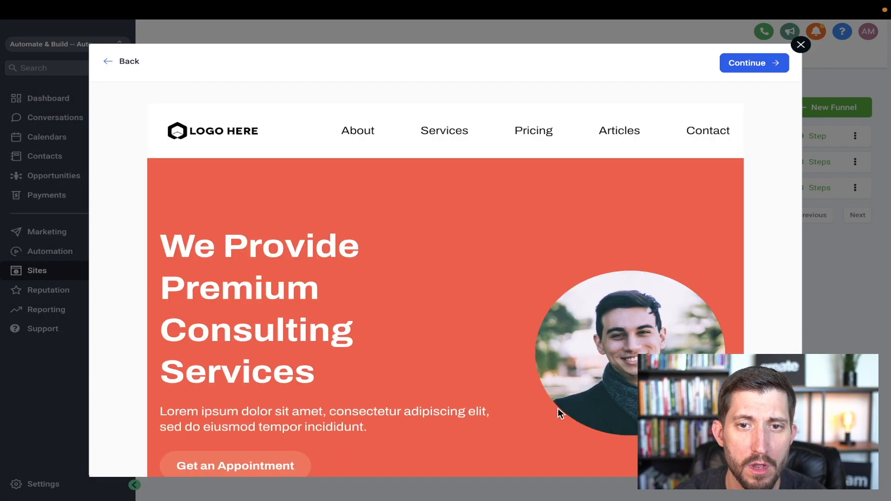
scroll(559, 413, down, 20)
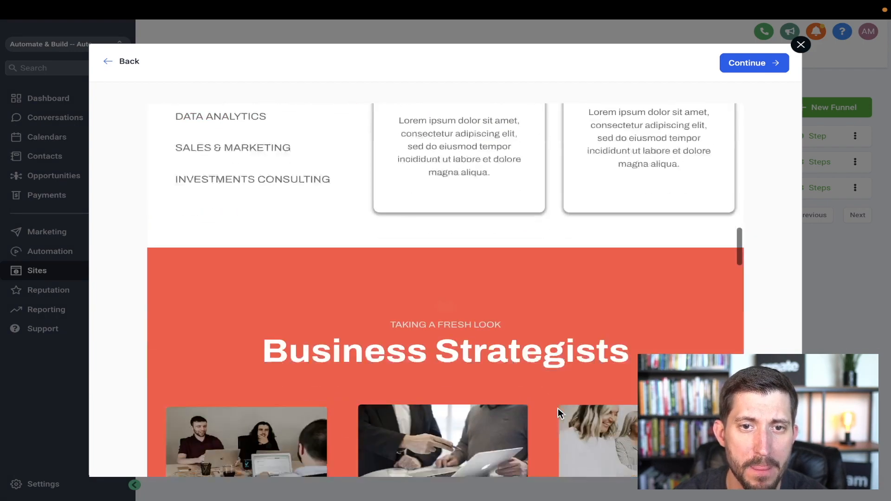
scroll(558, 408, down, 10)
scroll(558, 408, up, 18)
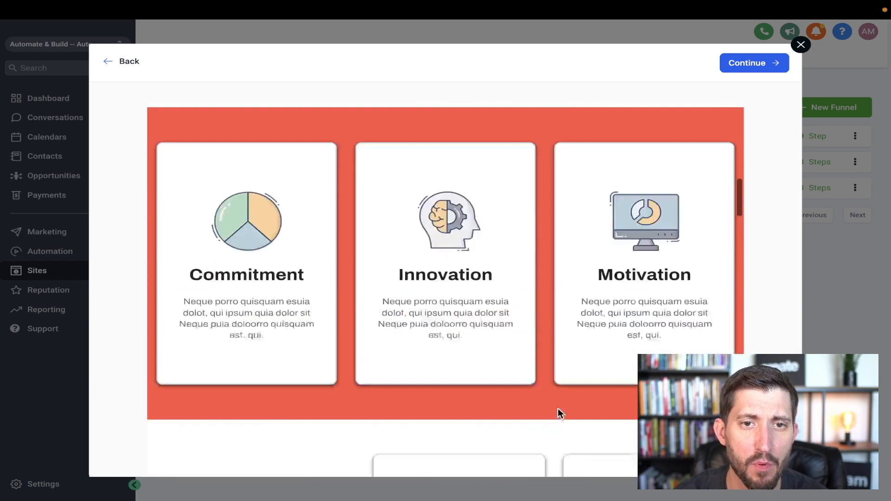
Step: Accept the image-rights agreement for the previewed Business Strategies Packages template and add it as a new funnel
scroll(558, 409, up, 15)
click(766, 67)
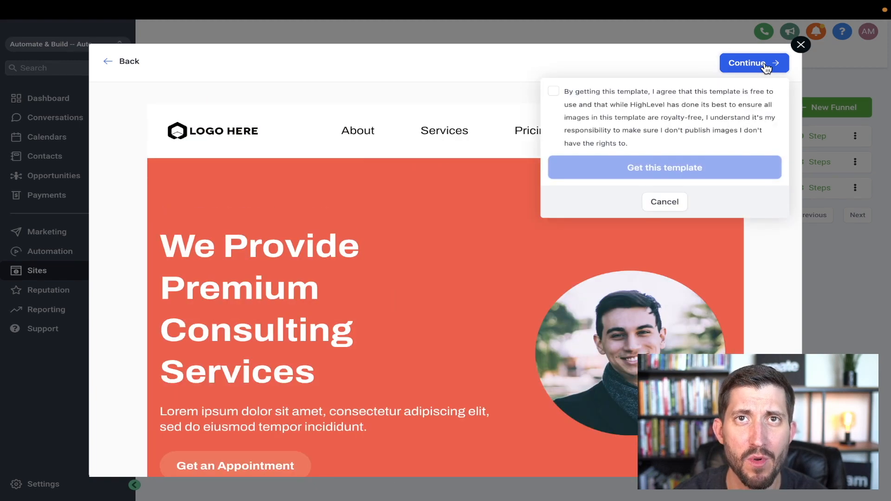
click(586, 92)
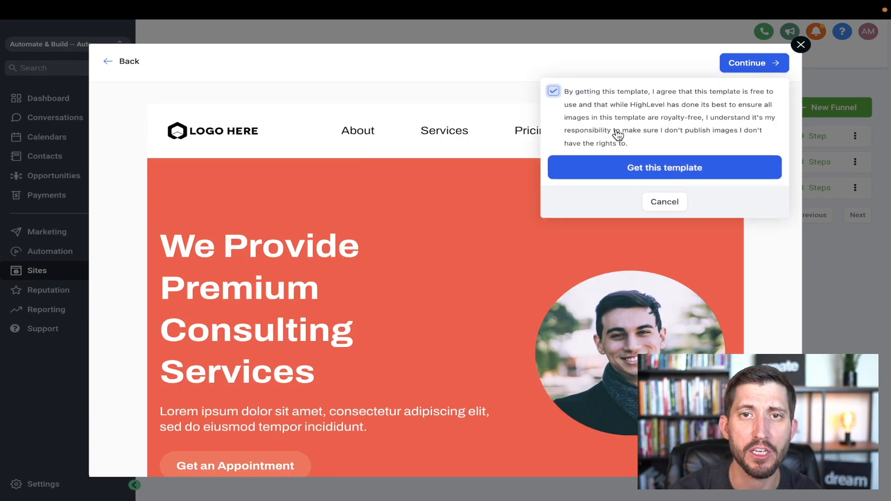
click(685, 176)
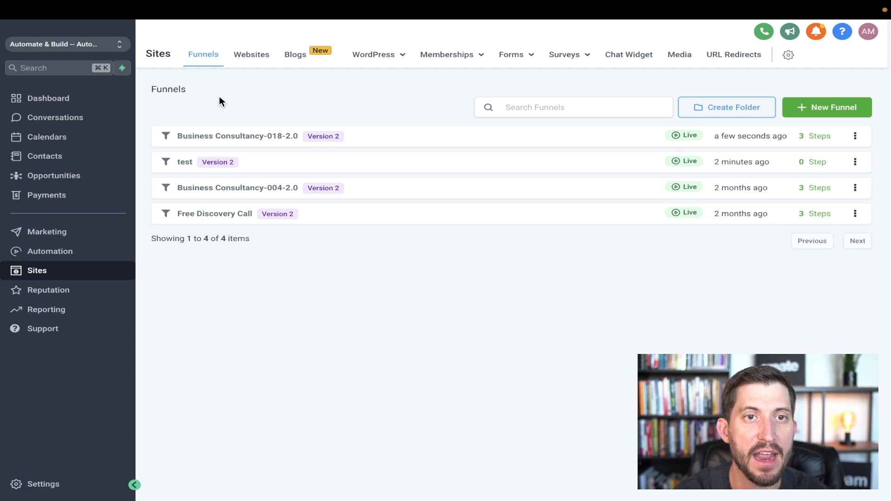
Step: Open the Business Consultancy-018-2.0 funnel and look through its steps, statistics, sales and settings
click(256, 143)
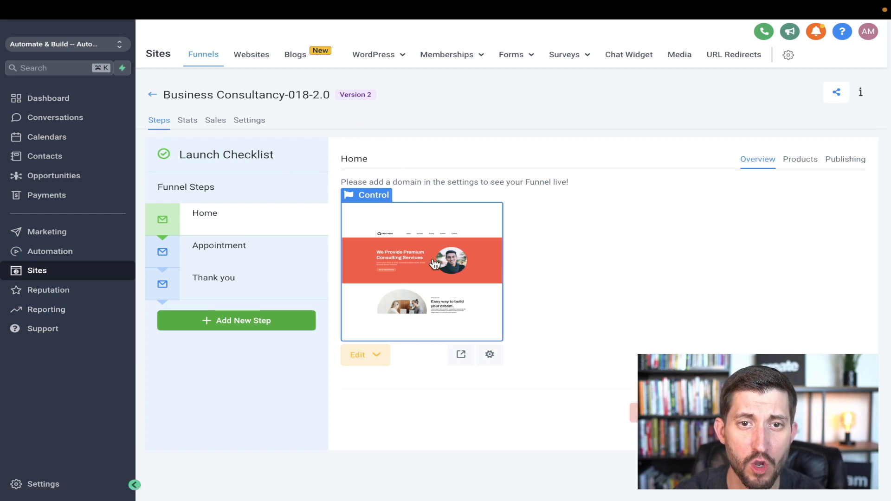
click(187, 121)
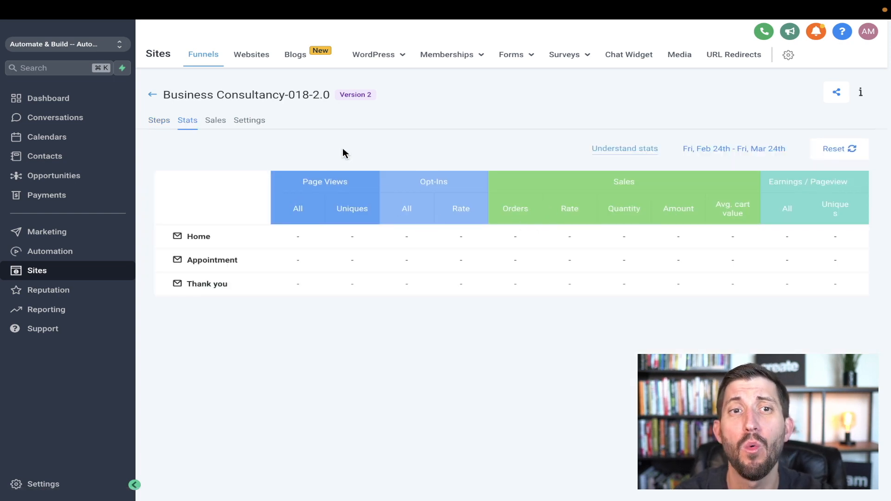
click(216, 121)
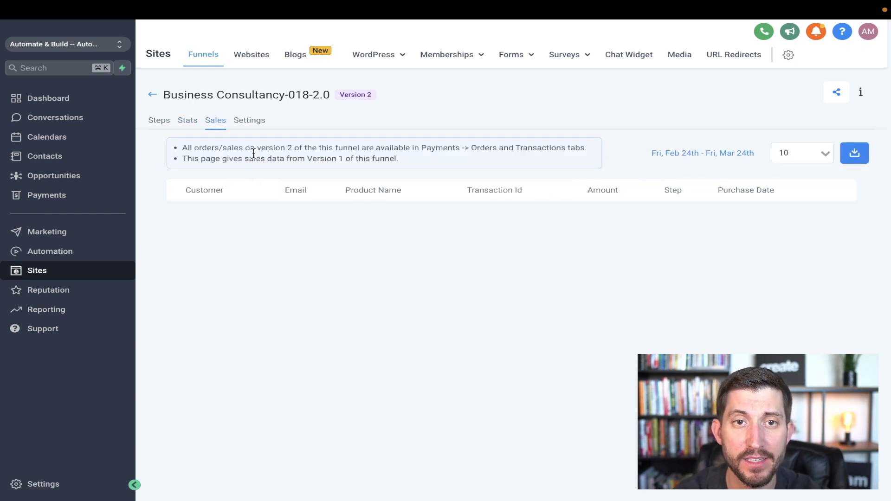
click(249, 124)
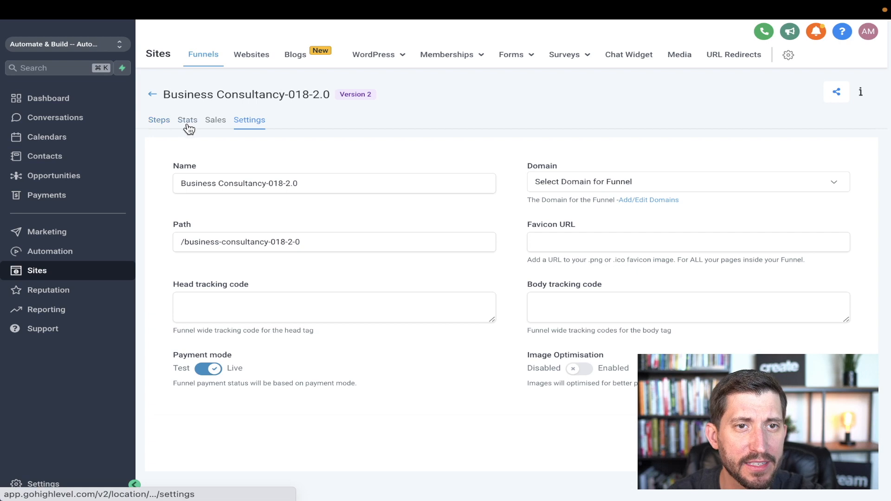
Step: Return to the funnel steps and open the Home page for editing in the same tab
click(161, 126)
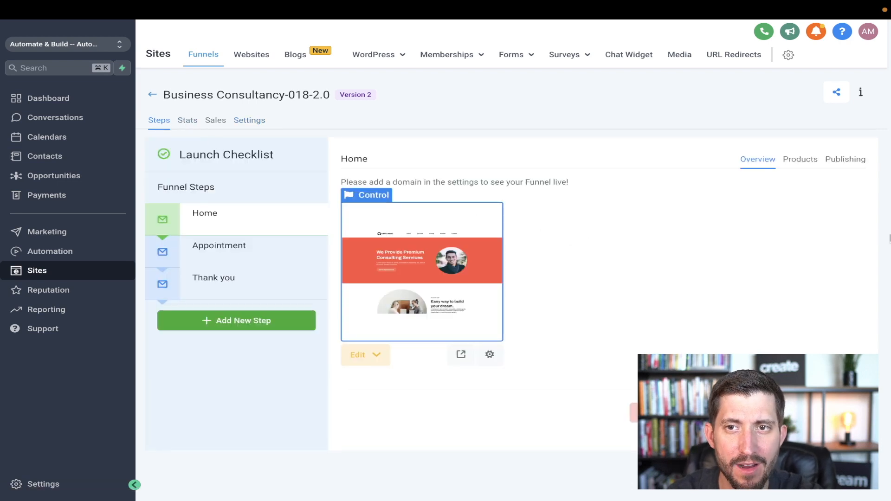
click(363, 363)
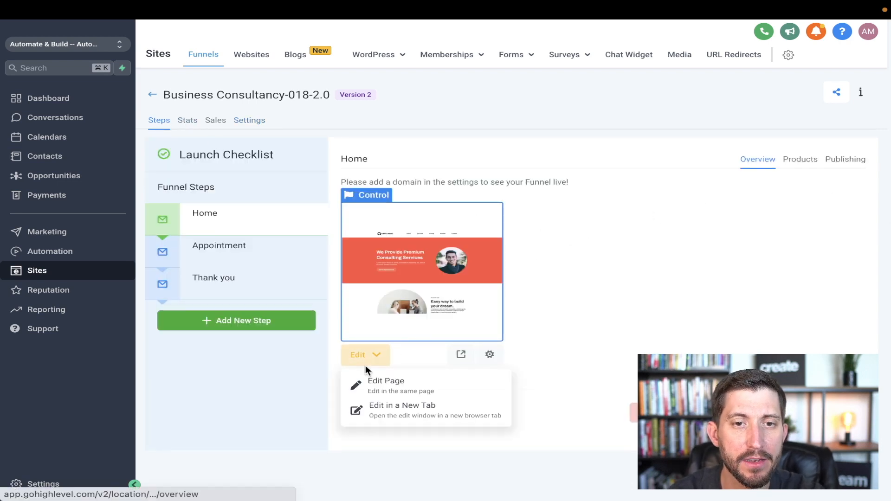
click(399, 385)
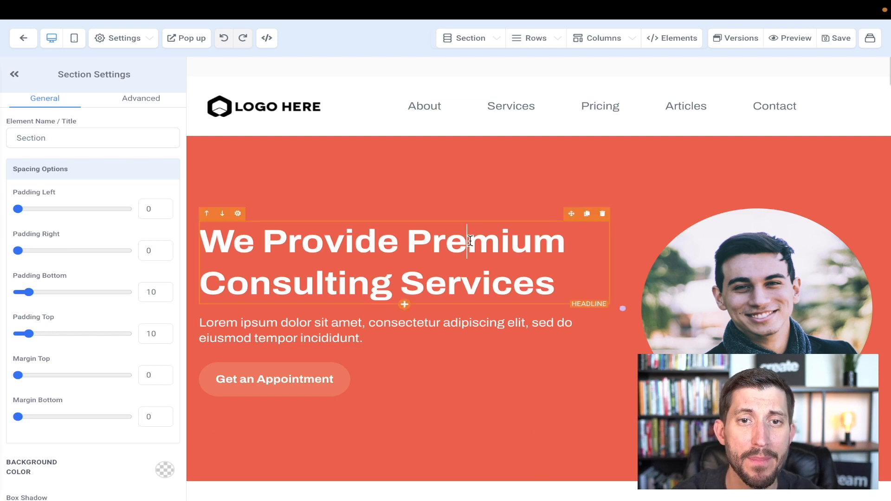
Step: Replace the hero headline text with "Change Title"
double_click(441, 242)
triple_click(404, 250)
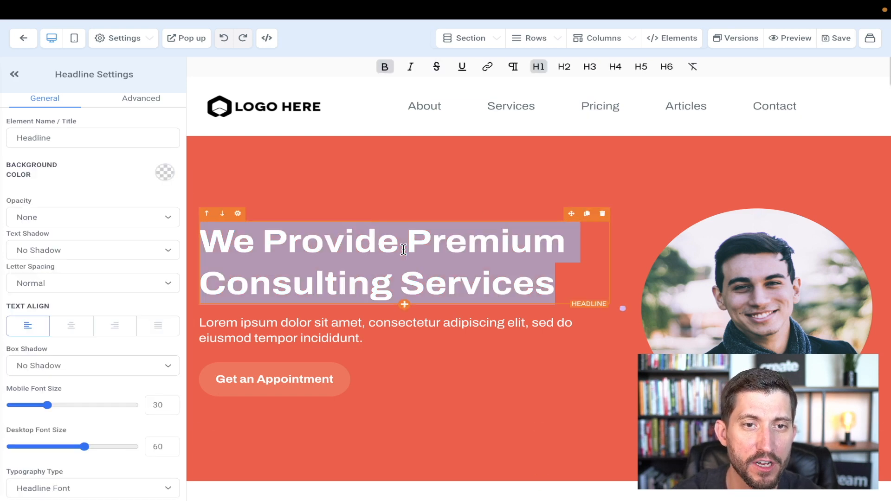
text(Change )
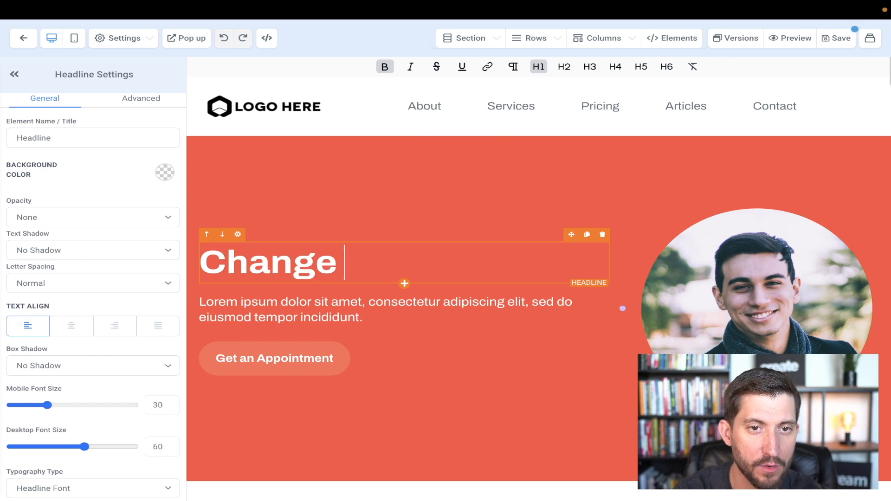
text(Title)
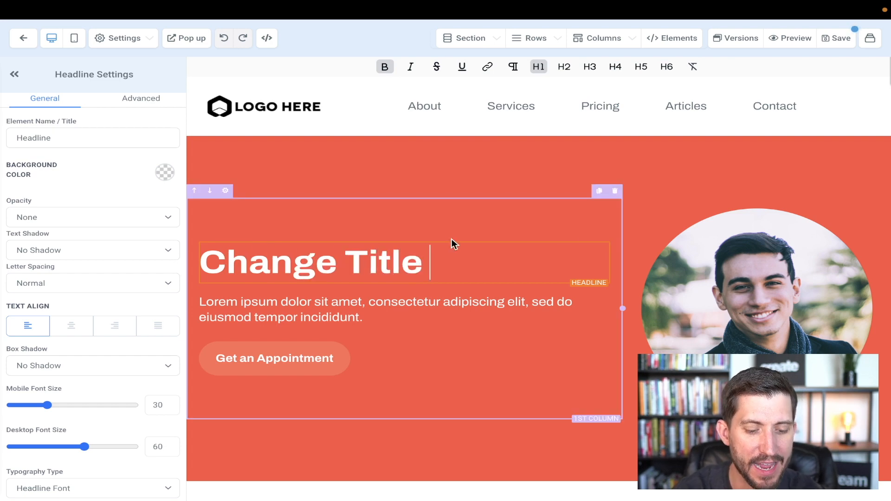
Step: Set the hero headline's desktop font size to 67, try right alignment and set the text back to left-aligned
triple_click(364, 273)
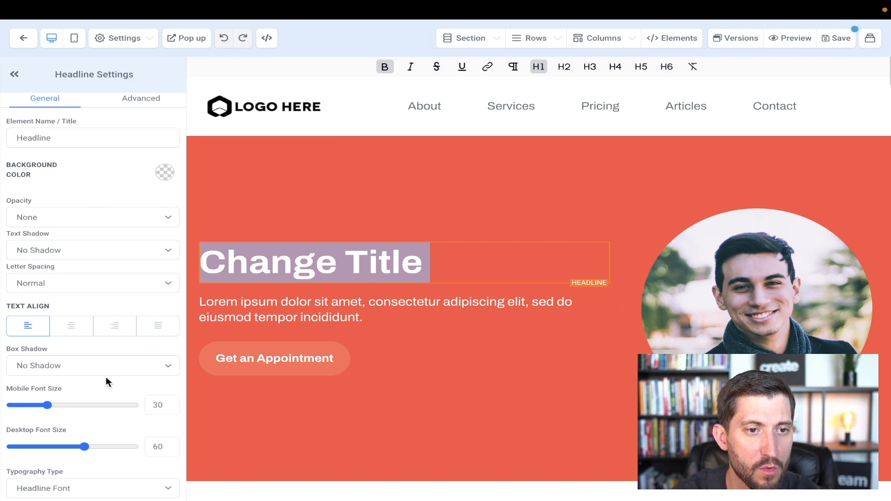
scroll(106, 377, down, 1)
mouse_move(84, 404)
mouse_down()
mouse_move(60, 402)
mouse_move(93, 402)
mouse_up()
click(117, 287)
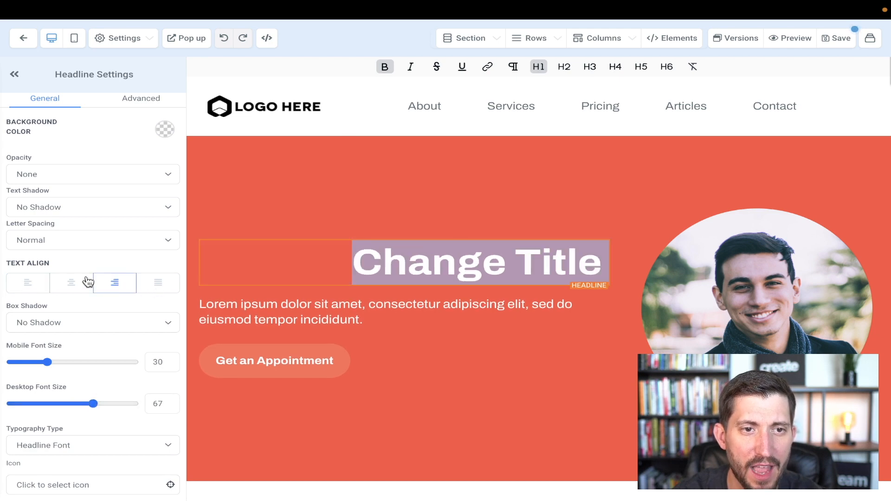
click(32, 288)
Step: Examine the settings of the hero portrait image and of the Get an Appointment button
click(701, 295)
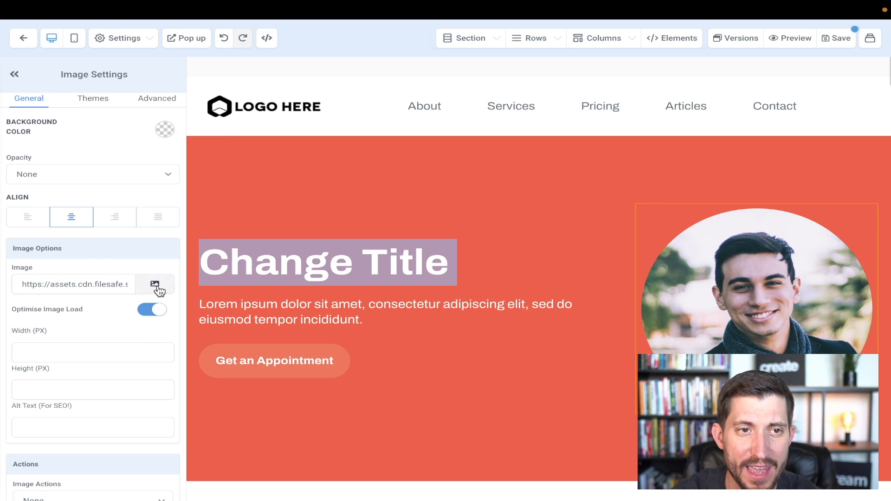
scroll(159, 290, down, 1)
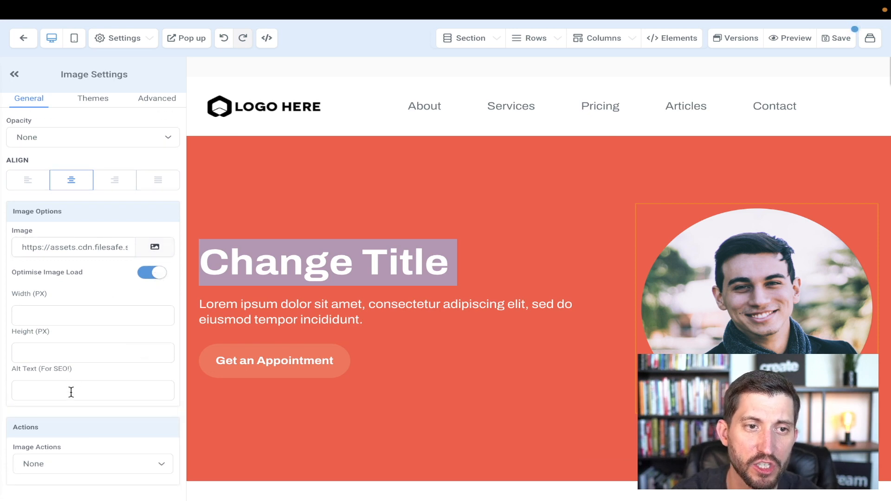
click(45, 316)
click(60, 291)
scroll(57, 408, up, 10)
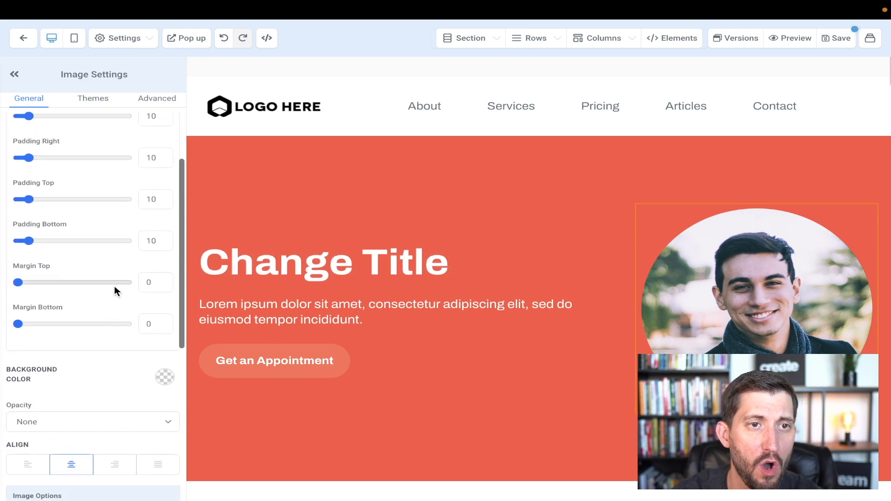
click(293, 367)
scroll(113, 224, down, 8)
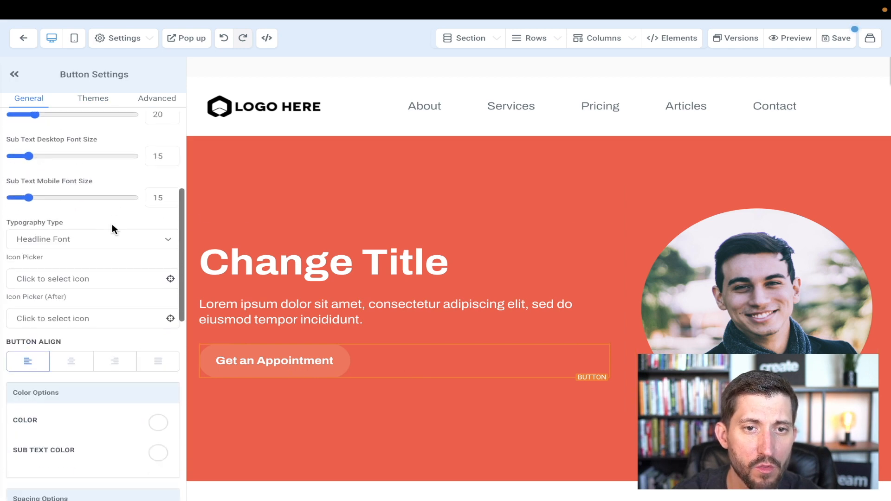
scroll(399, 159, down, 2)
scroll(399, 160, down, 5)
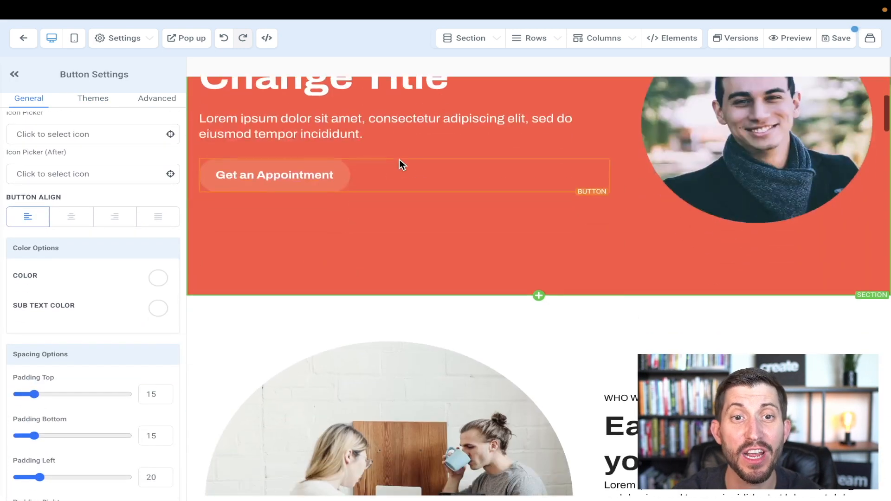
scroll(399, 160, up, 6)
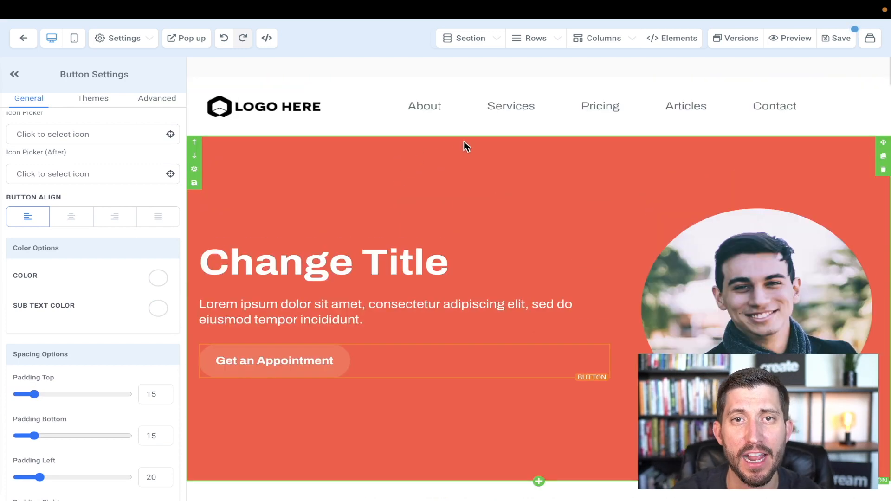
Step: Insert a Wide section directly below the hero section and add a two-column row to it
click(491, 40)
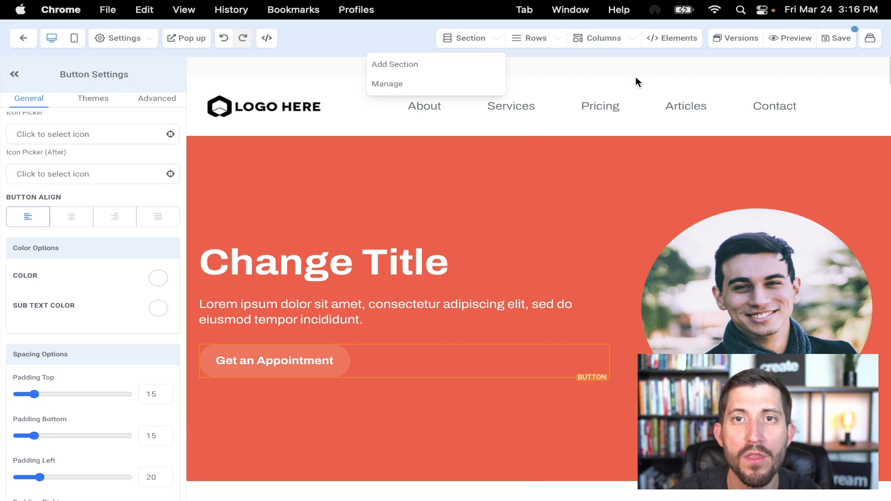
scroll(549, 163, down, 3)
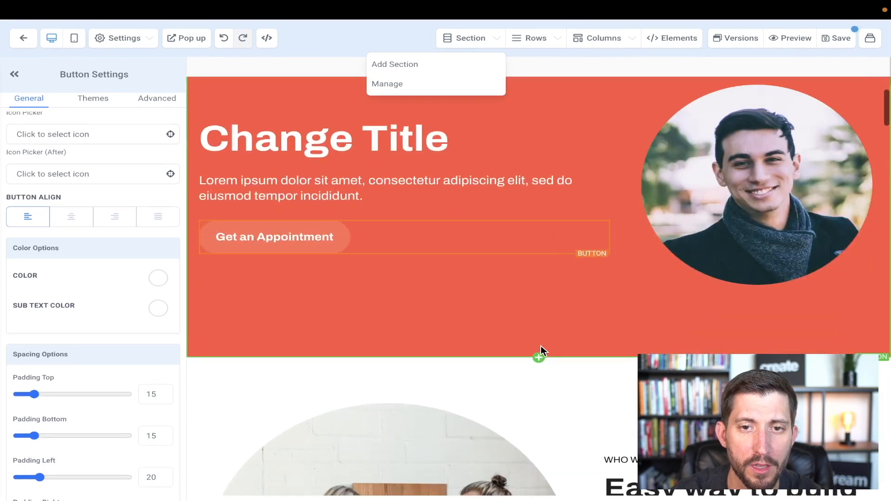
click(539, 359)
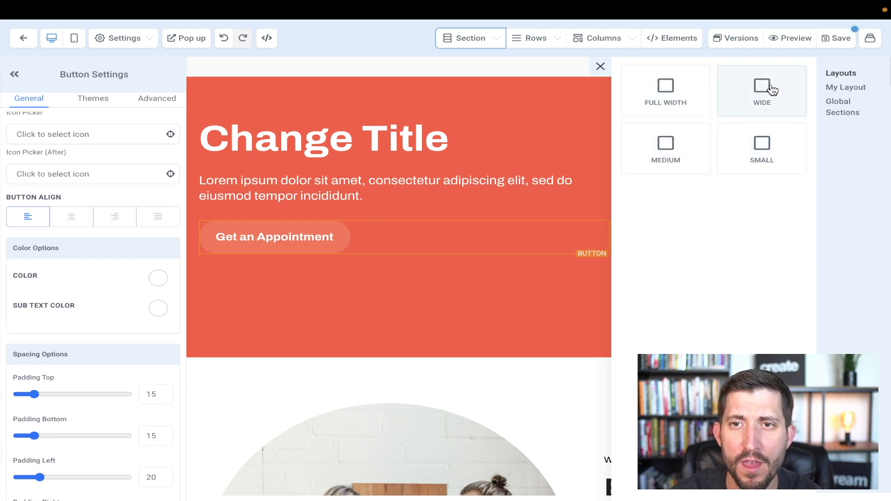
drag(766, 90, 514, 404)
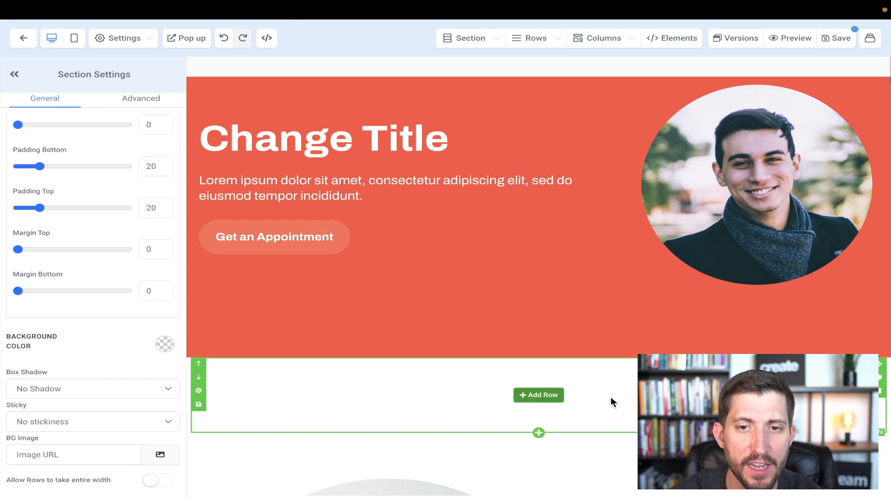
click(539, 395)
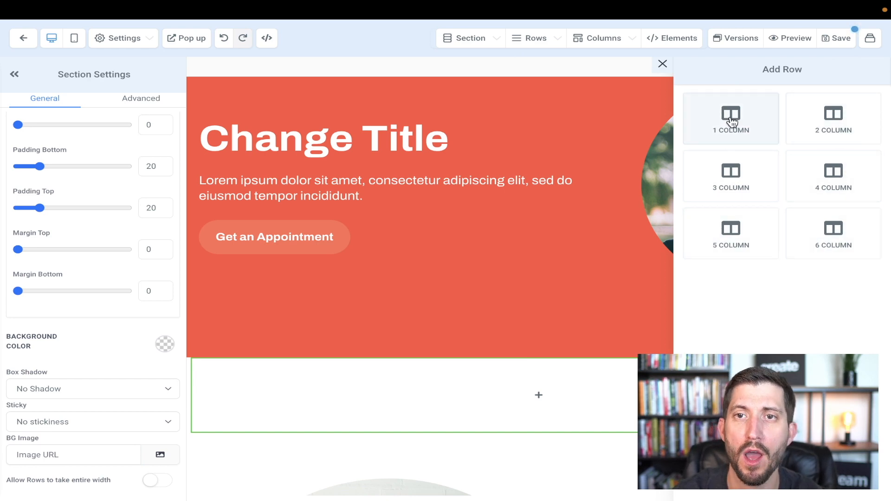
click(834, 131)
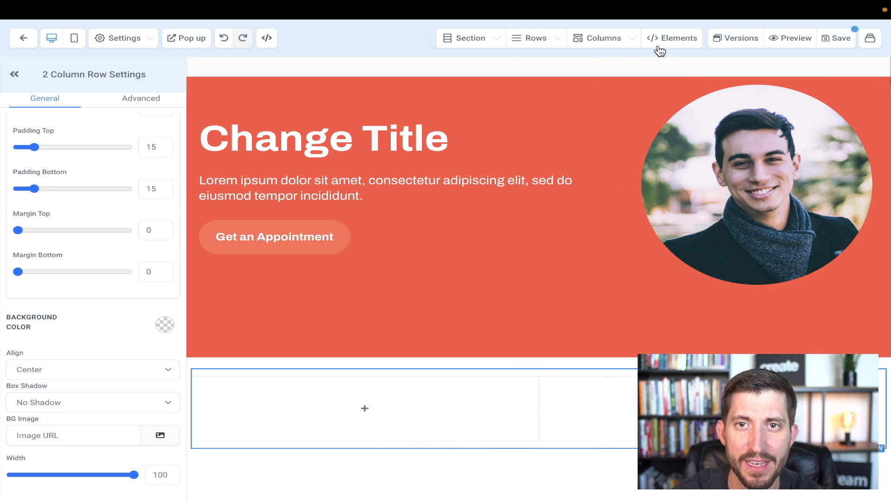
Step: Look through the available page elements and place a Custom JS/HTML element in the new row's first column
click(363, 410)
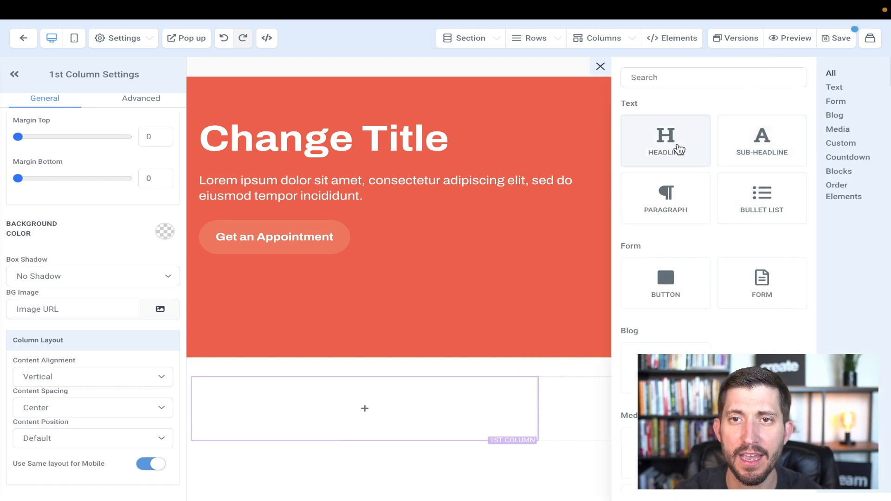
scroll(671, 147, down, 1)
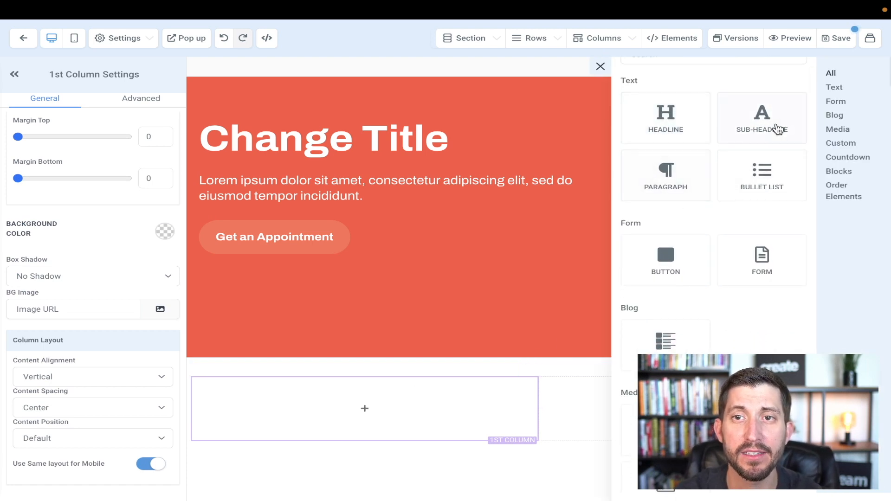
scroll(690, 268, down, 2)
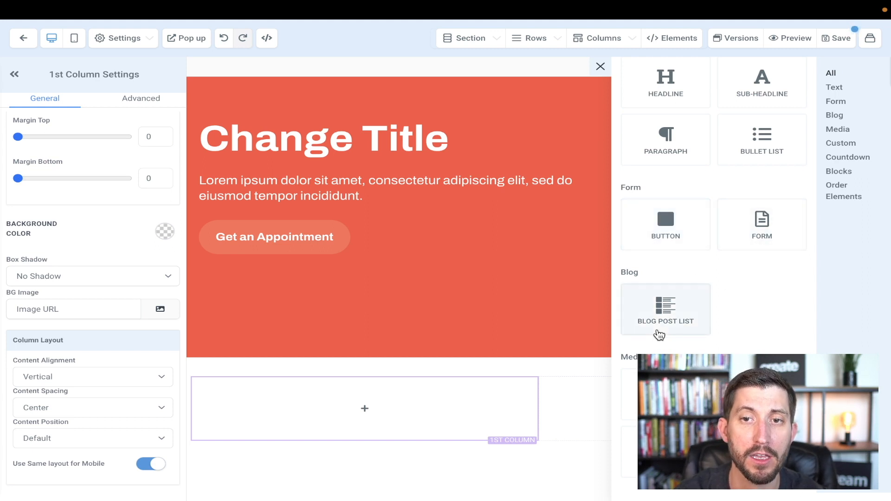
scroll(660, 334, down, 6)
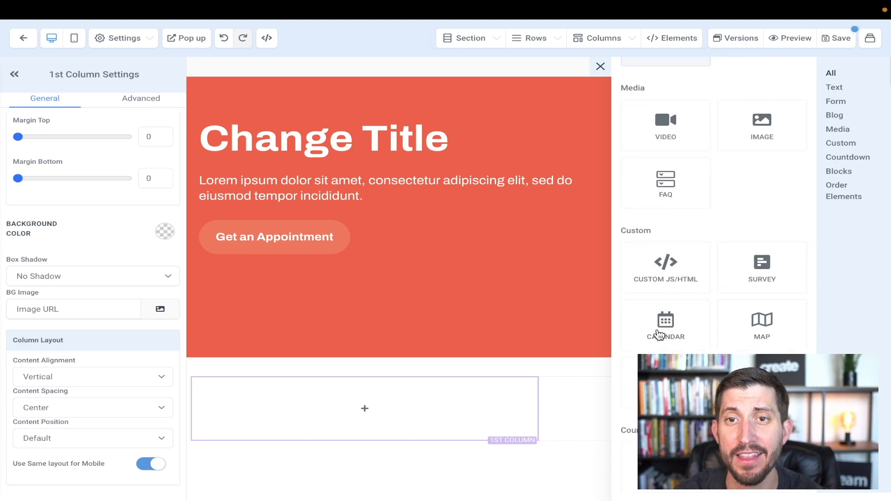
scroll(706, 252, down, 1)
scroll(723, 316, down, 2)
scroll(738, 318, down, 6)
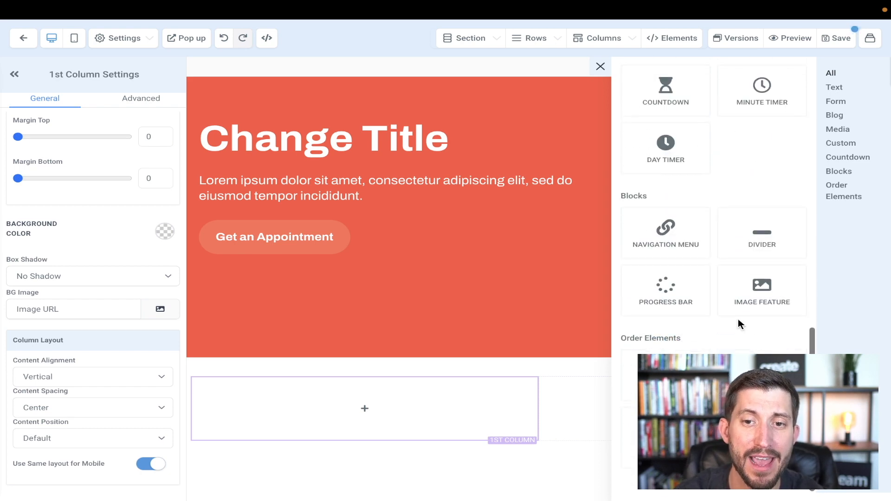
scroll(738, 323, up, 6)
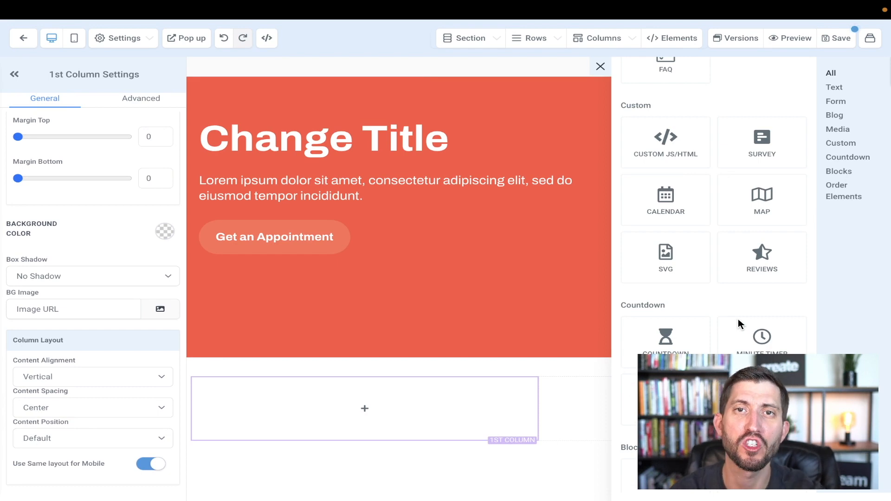
scroll(739, 319, up, 1)
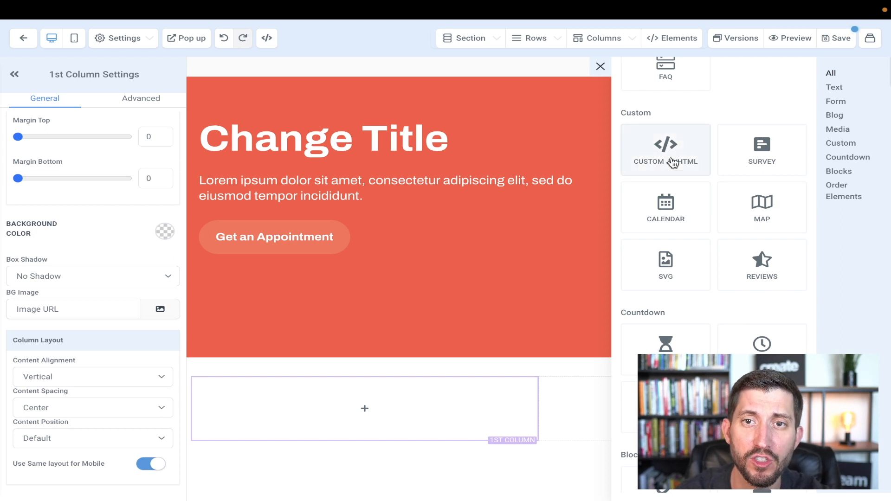
drag(673, 162, 415, 418)
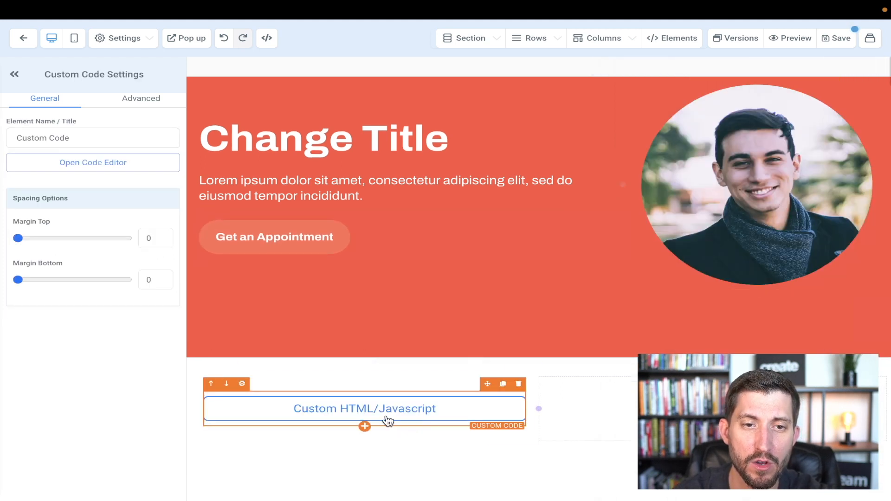
Step: Open and close the custom code element's code editor without adding code, and delete the element from the first column
click(124, 169)
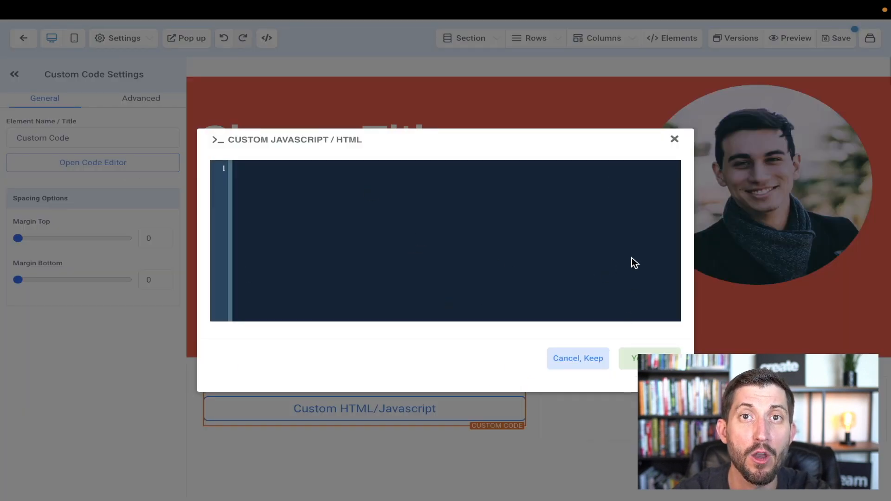
click(675, 140)
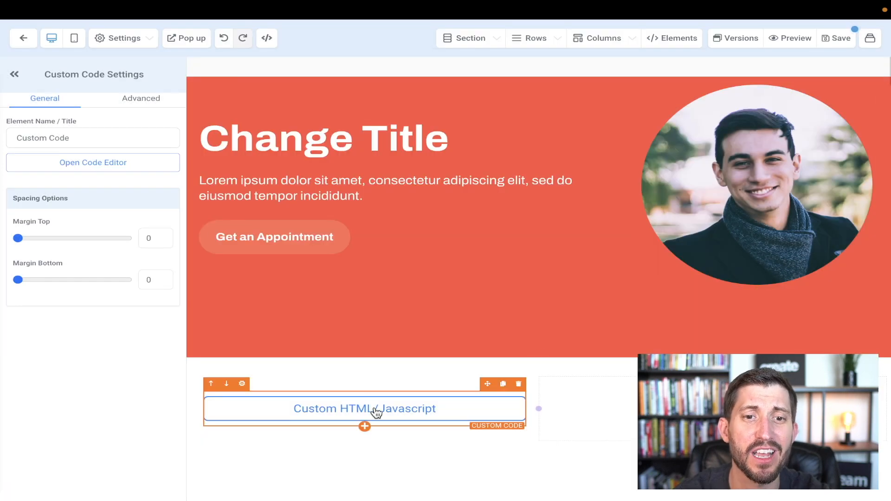
click(519, 385)
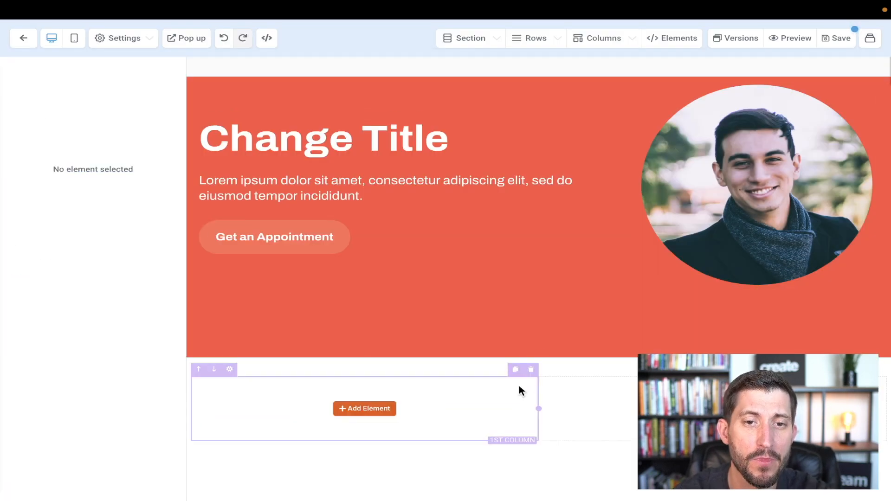
Step: Place a Headline element in the new row's empty first column and a Sub-Headline element directly beneath it
click(365, 409)
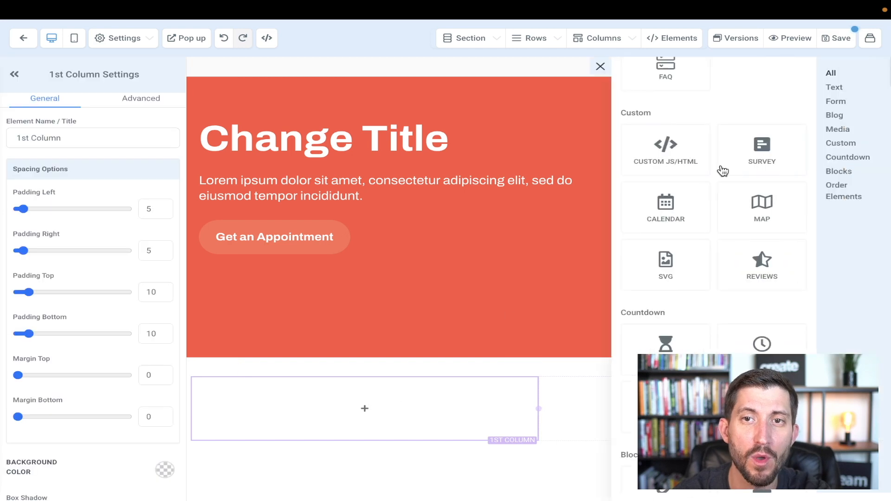
scroll(673, 267, up, 5)
scroll(673, 266, up, 5)
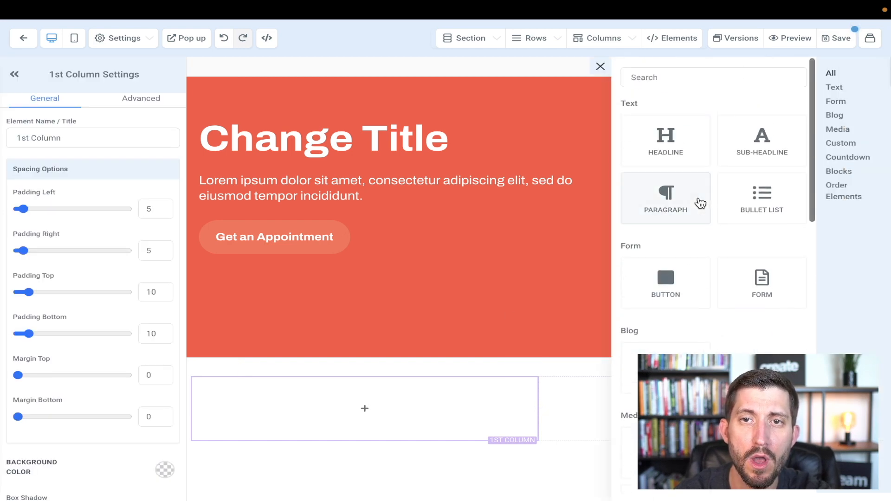
drag(667, 135, 411, 408)
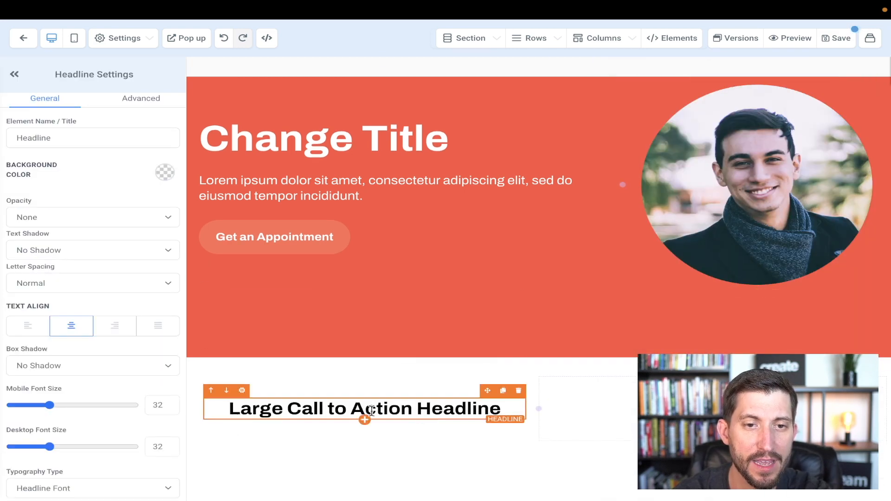
click(409, 408)
triple_click(409, 408)
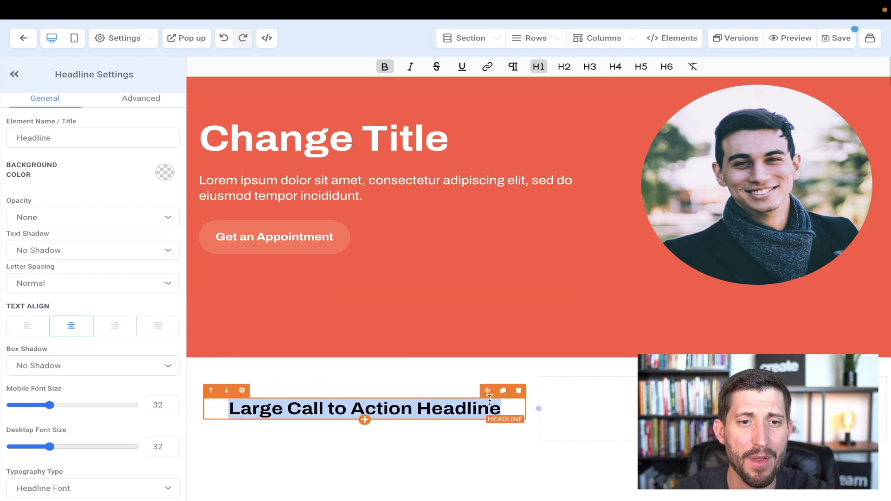
scroll(490, 399, down, 2)
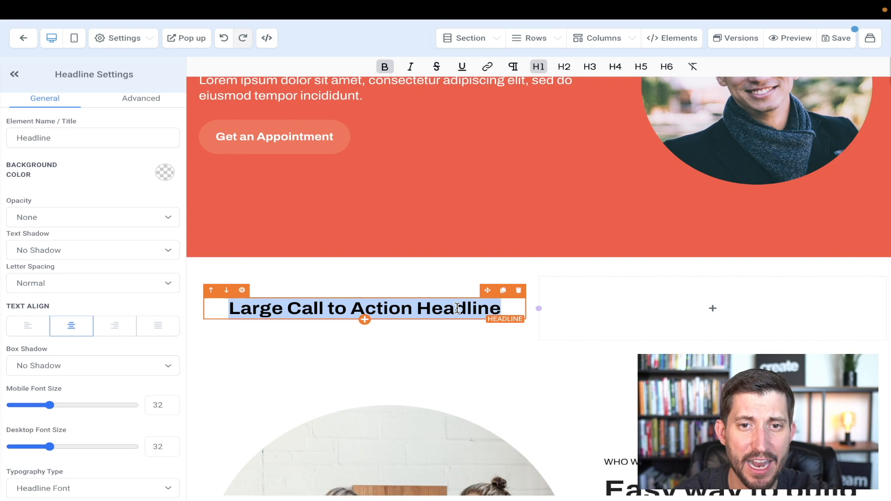
click(499, 311)
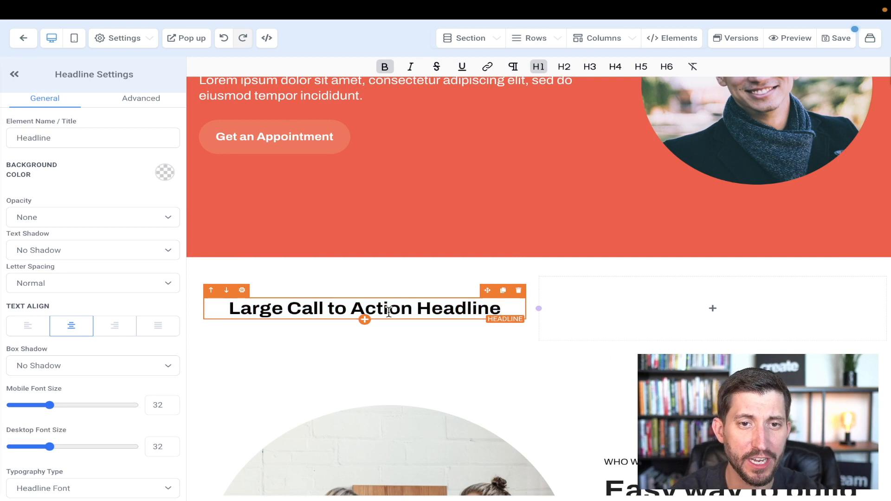
click(365, 319)
drag(760, 131, 424, 311)
Step: Add a Video element to the new row's empty second column
click(710, 308)
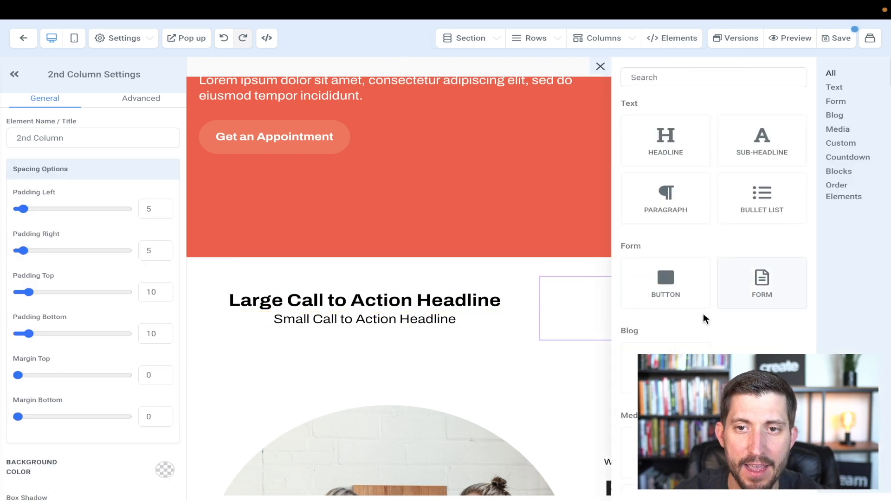
scroll(740, 305, down, 3)
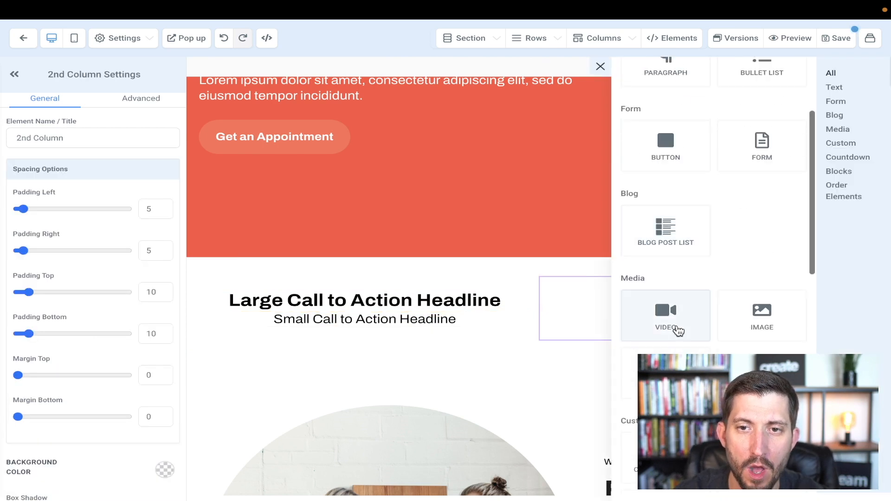
click(677, 328)
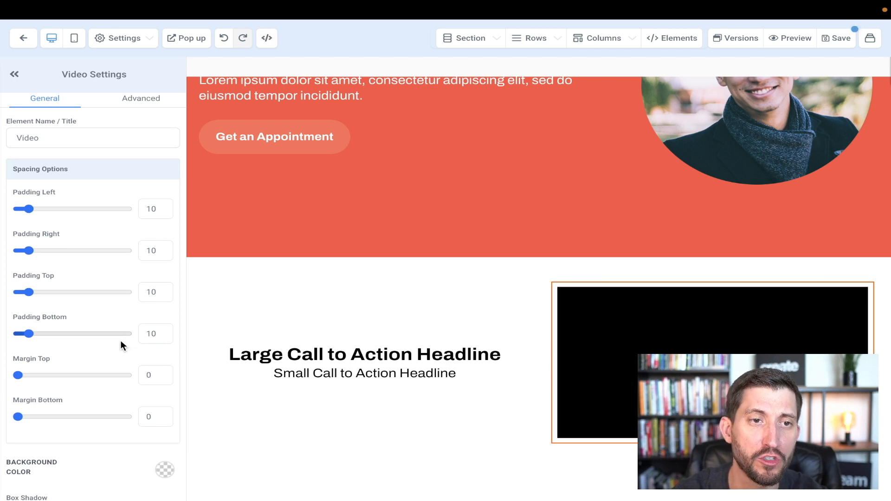
Step: Set the video element's type to Hosted Video
scroll(112, 324, down, 4)
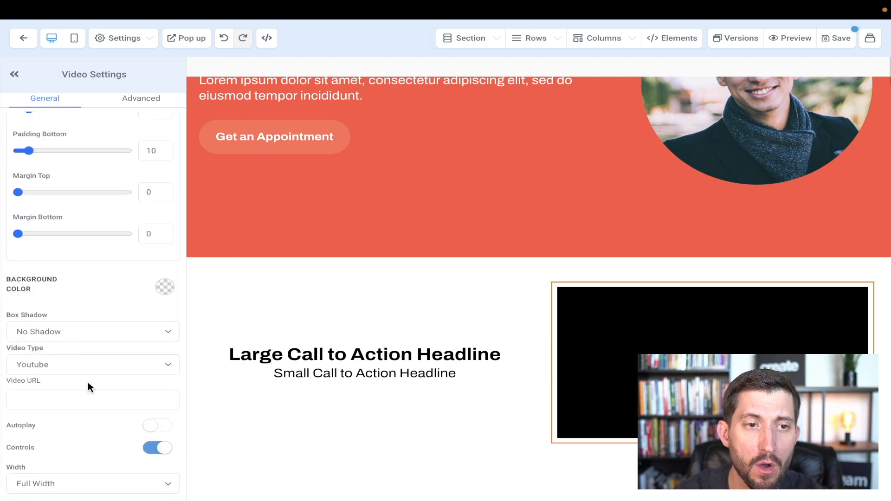
click(86, 364)
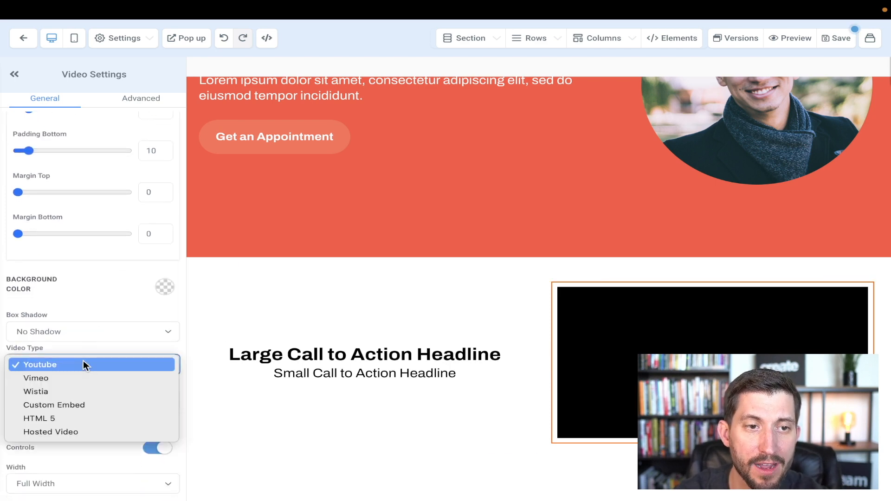
click(83, 432)
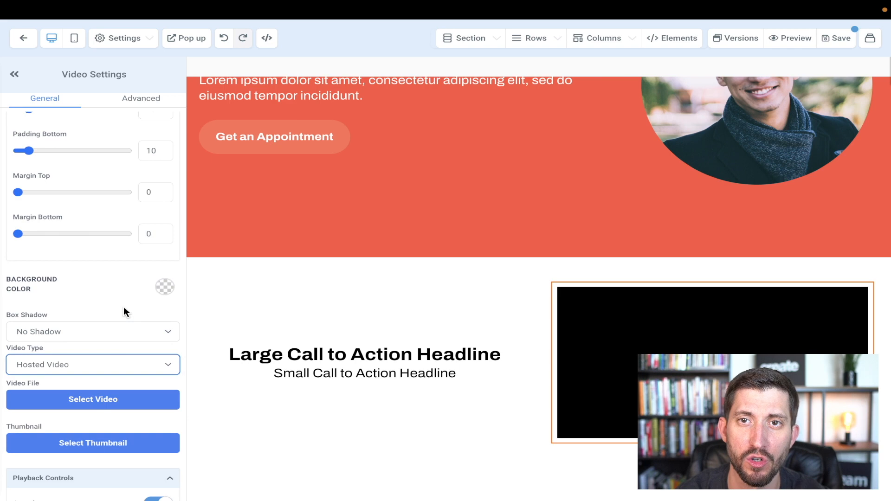
Step: Try the video's Allow Play/Pause option, leave it off, and enable Redirect Unregistered Visitors
scroll(125, 311, down, 3)
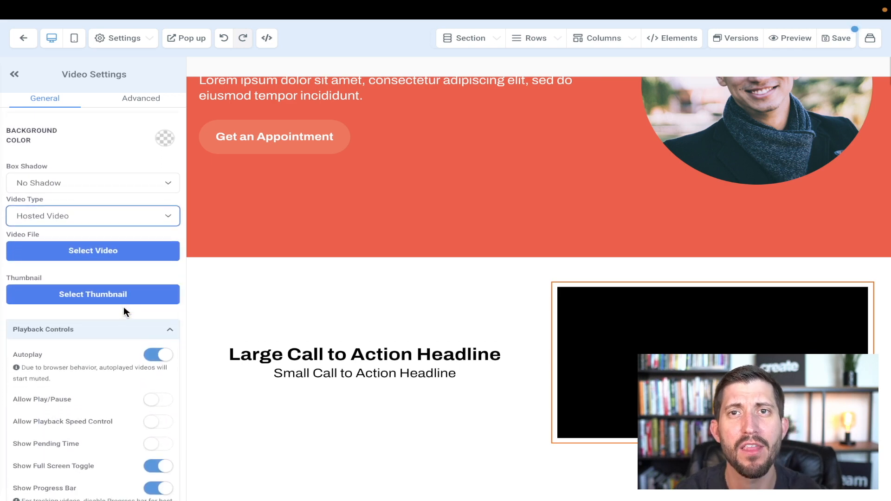
scroll(125, 311, down, 1)
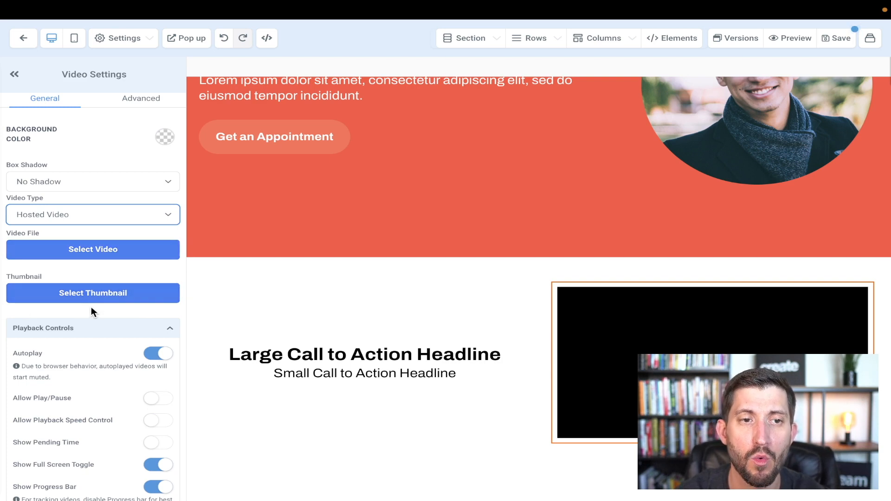
scroll(102, 333, down, 1)
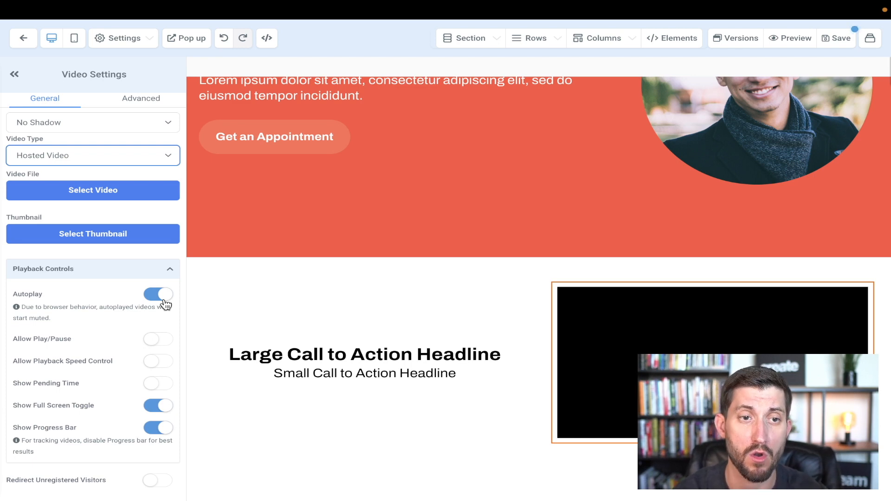
click(161, 340)
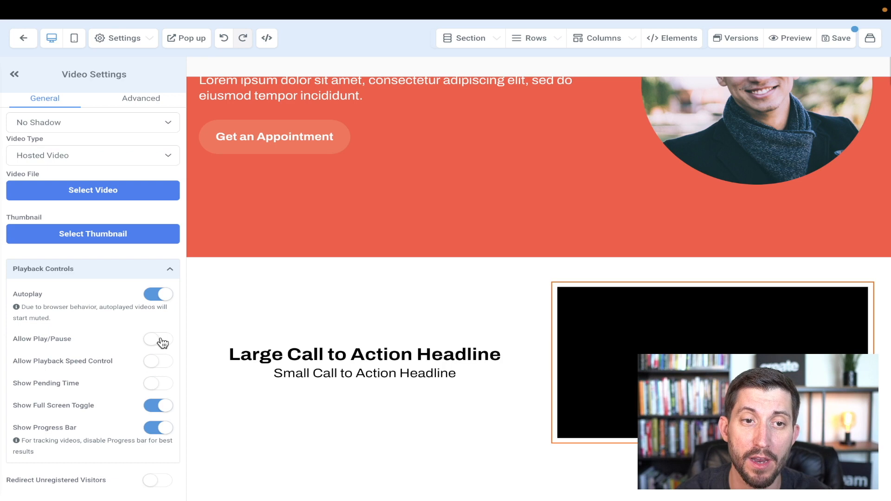
click(161, 341)
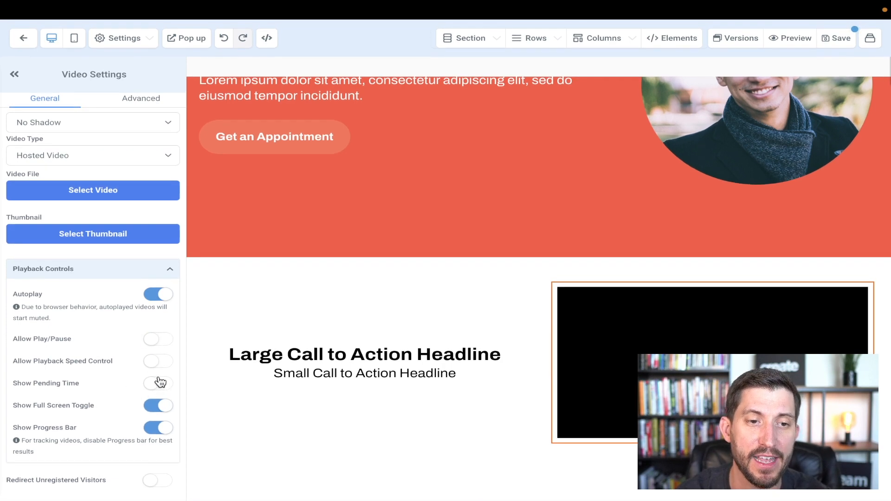
click(158, 481)
scroll(122, 403, down, 1)
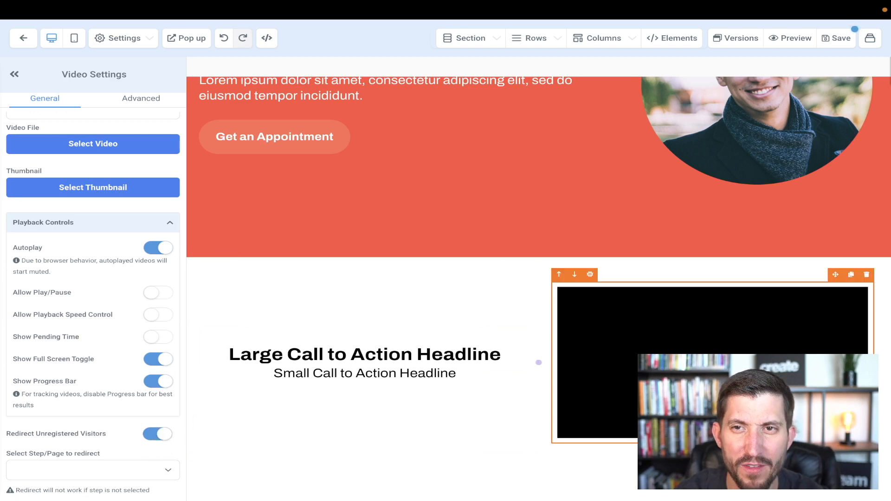
Step: Try Next step as the link of the middle card's Get an Appointment button and switch it to Website URL
scroll(698, 201, down, 8)
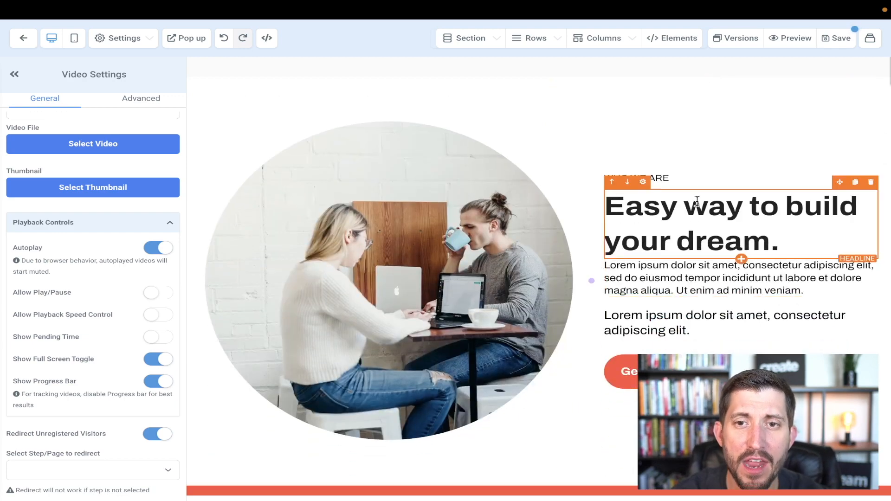
scroll(520, 230, up, 3)
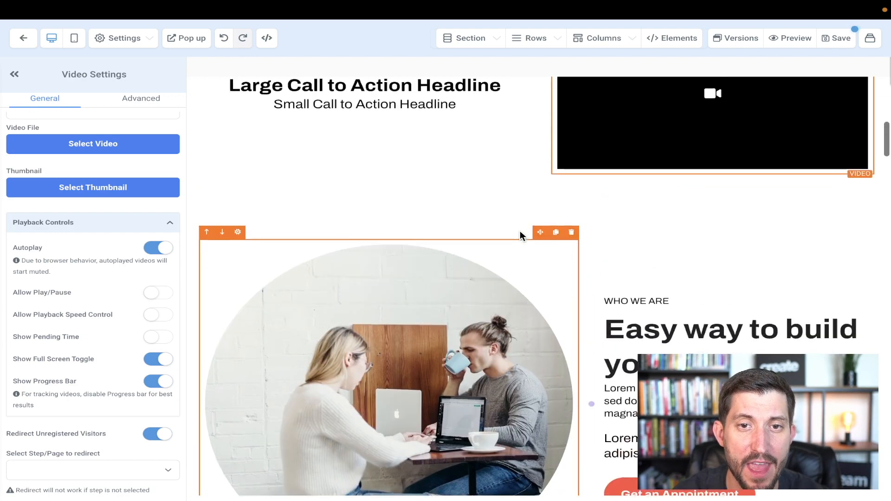
scroll(520, 231, up, 6)
scroll(520, 231, down, 12)
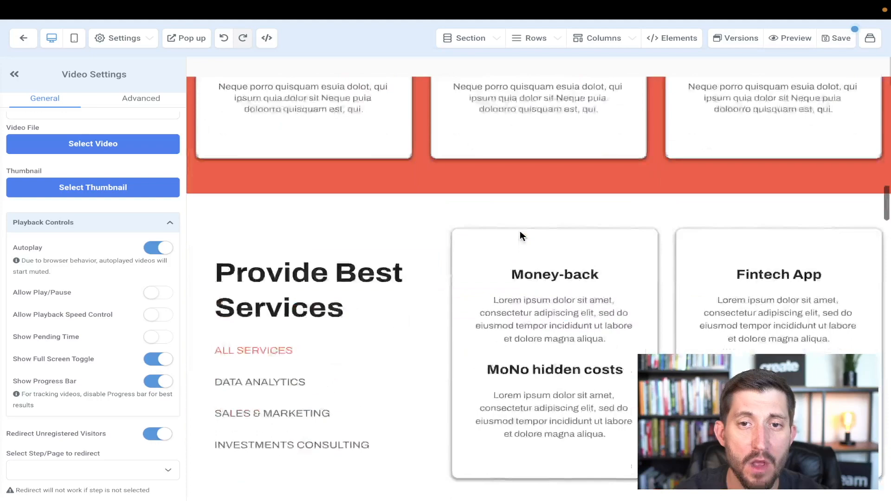
scroll(520, 230, down, 10)
scroll(520, 231, up, 3)
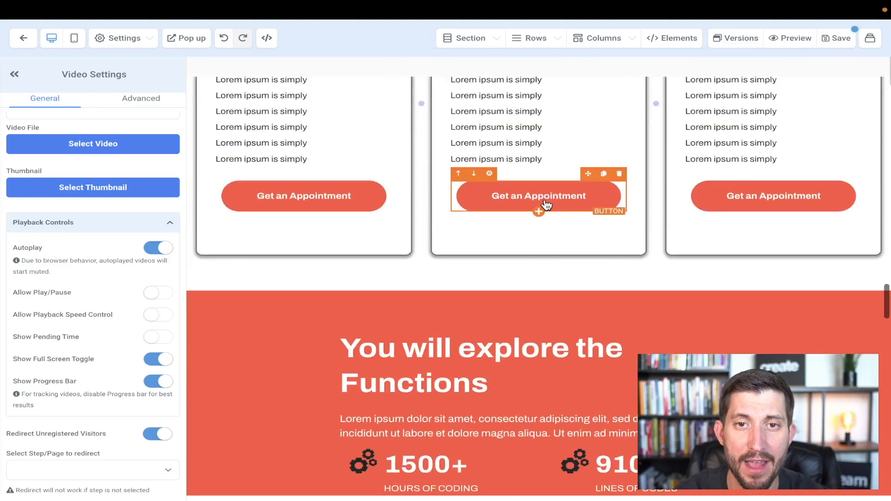
click(547, 204)
scroll(99, 285, down, 3)
scroll(99, 290, down, 3)
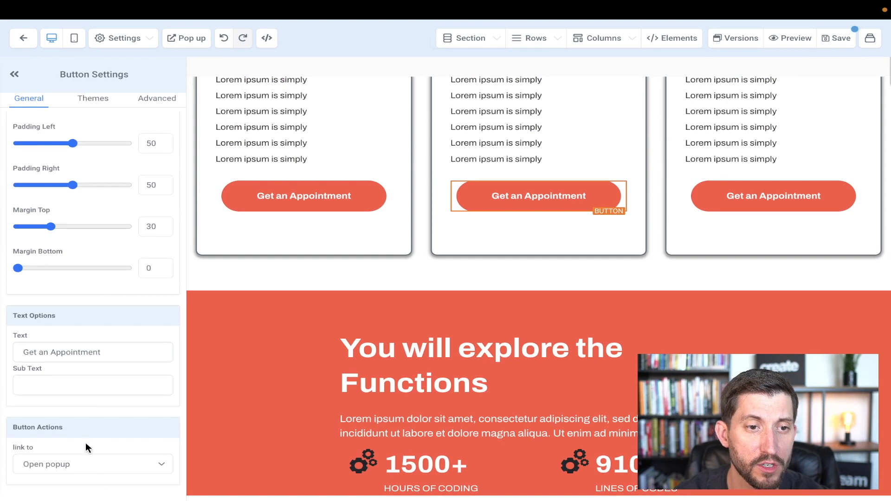
click(65, 469)
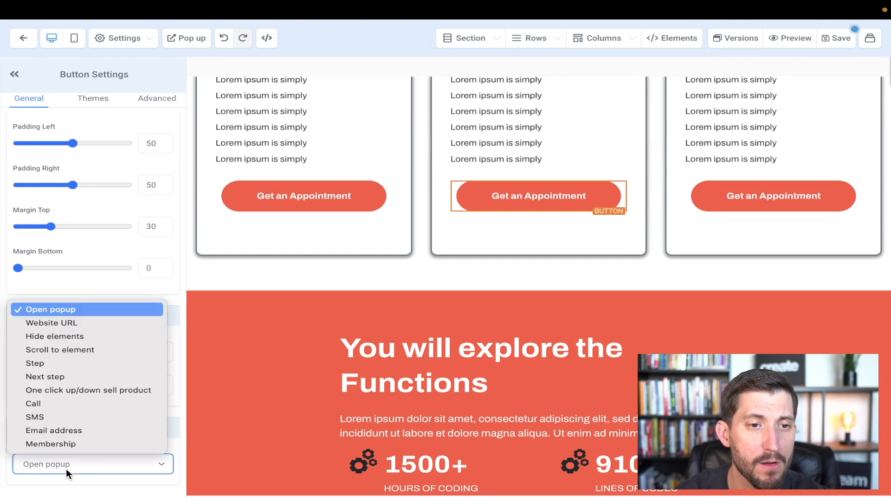
click(63, 376)
click(133, 426)
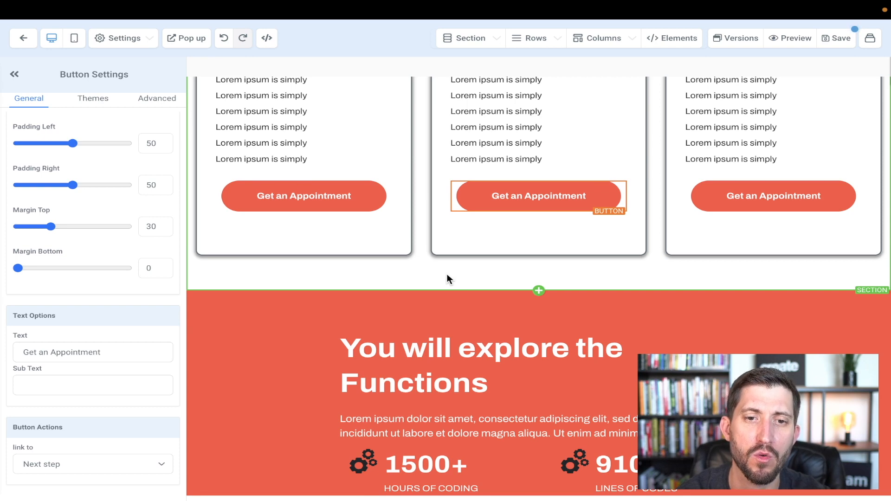
click(54, 468)
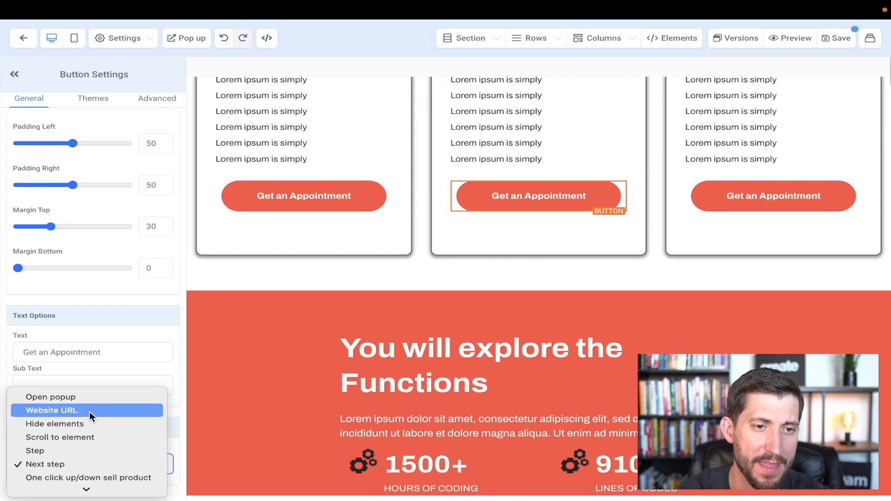
click(75, 411)
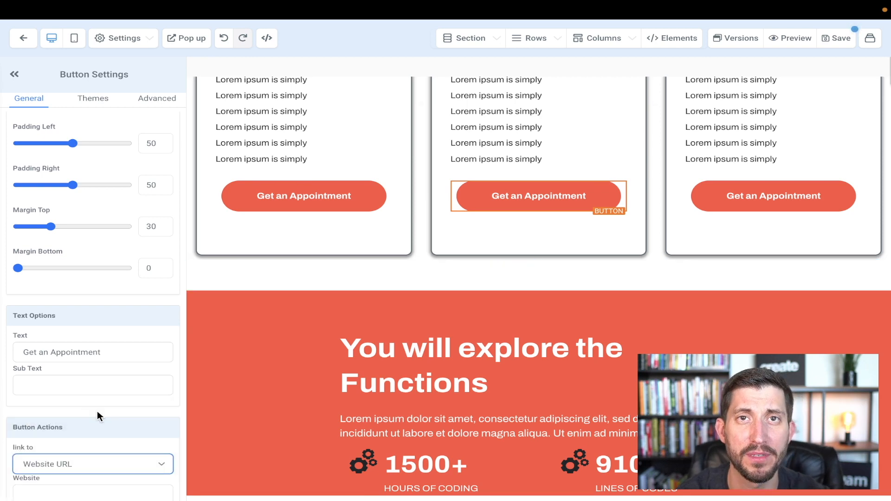
scroll(116, 399, down, 1)
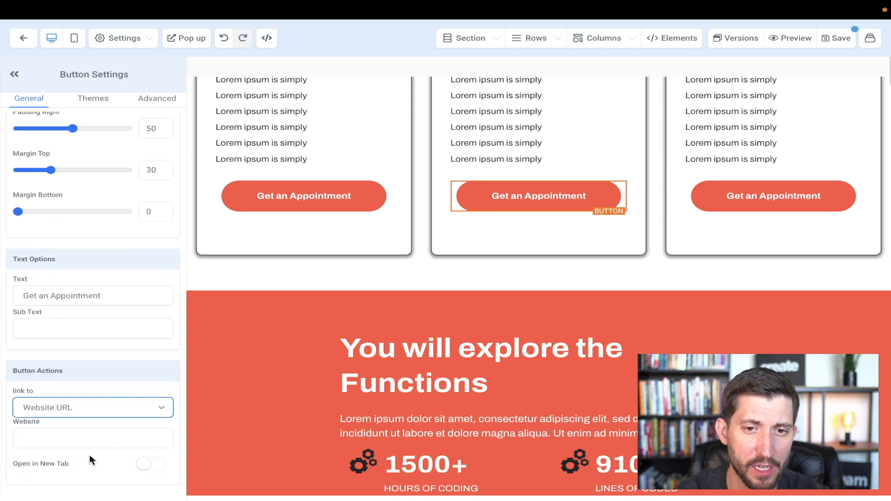
Step: Look through the remaining page sections down to the contact details, map and footer
scroll(587, 347, down, 10)
scroll(587, 347, down, 12)
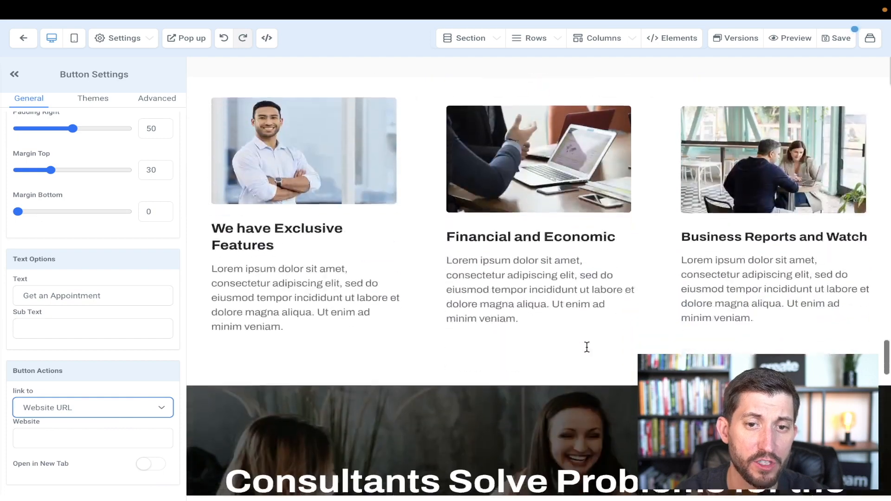
scroll(587, 347, down, 10)
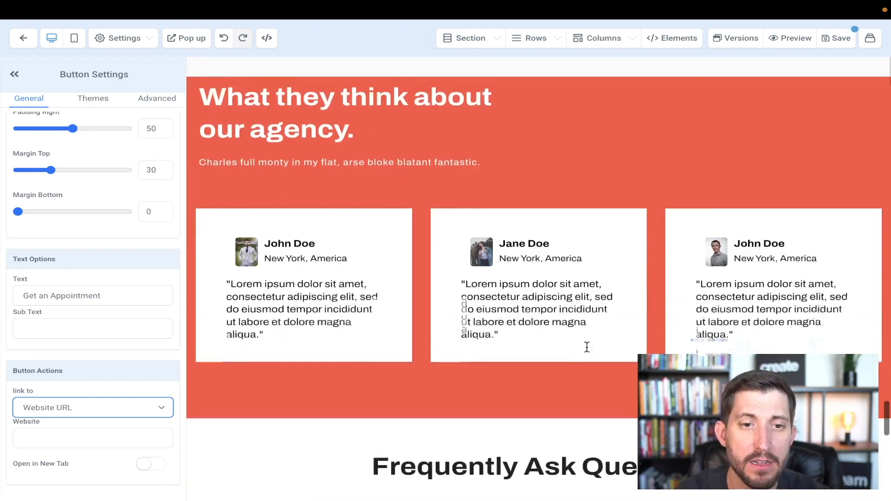
scroll(587, 347, down, 6)
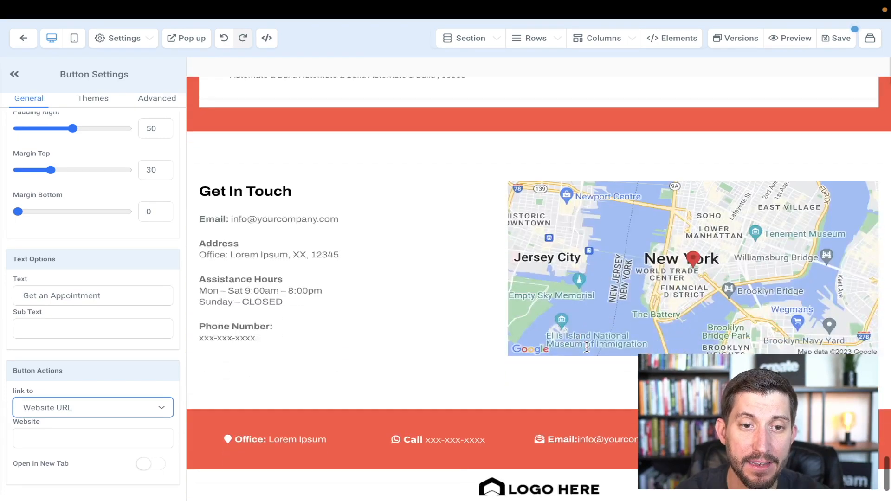
scroll(531, 409, up, 20)
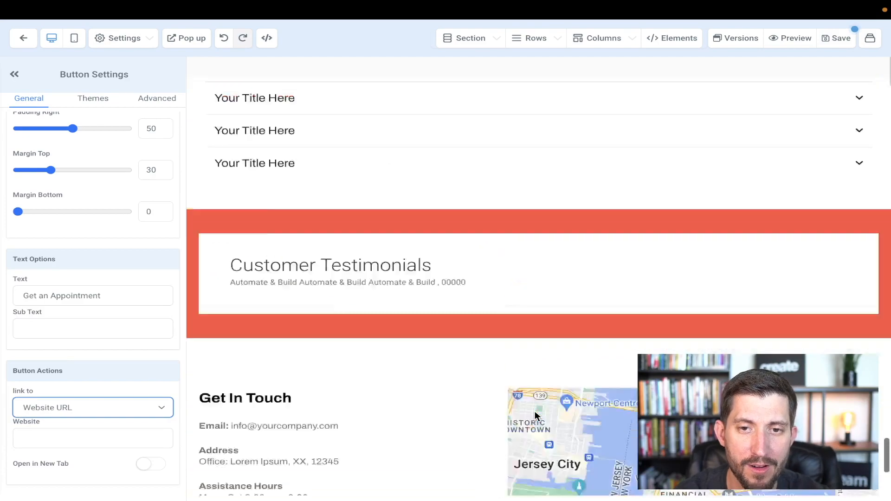
Step: Save the page, look through the SEO meta data fields and close them without entering anything
scroll(684, 229, up, 10)
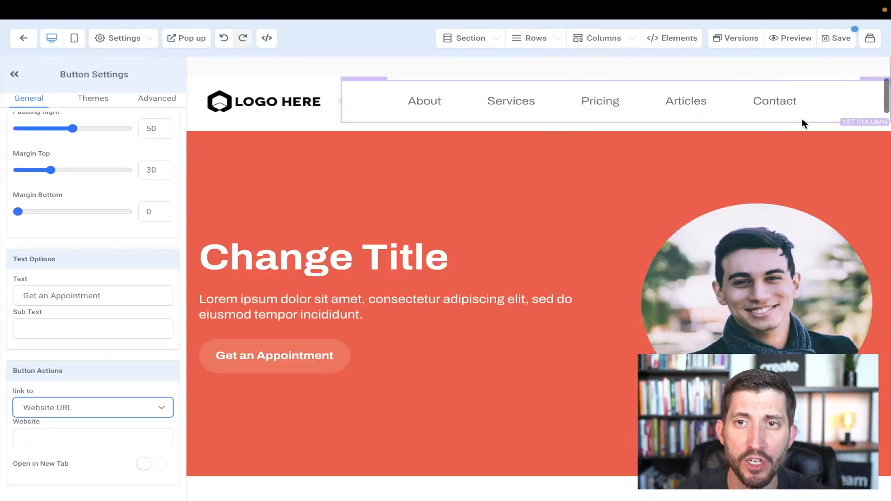
click(838, 38)
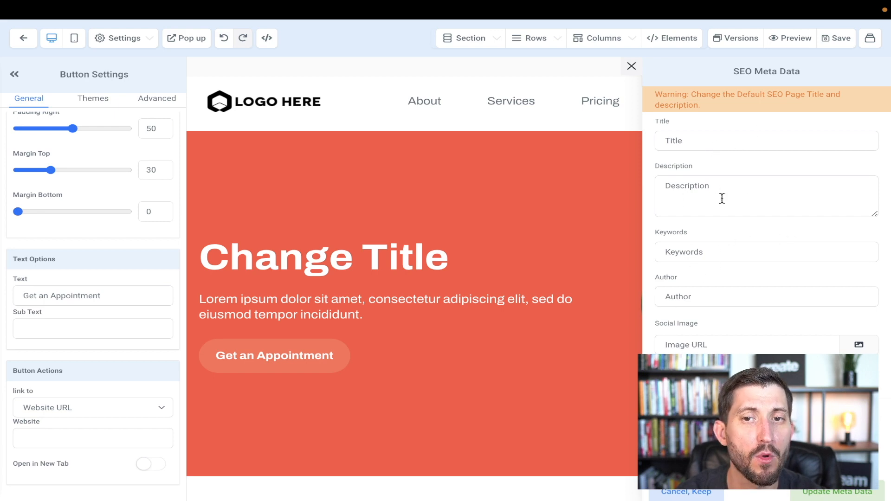
scroll(706, 274, down, 1)
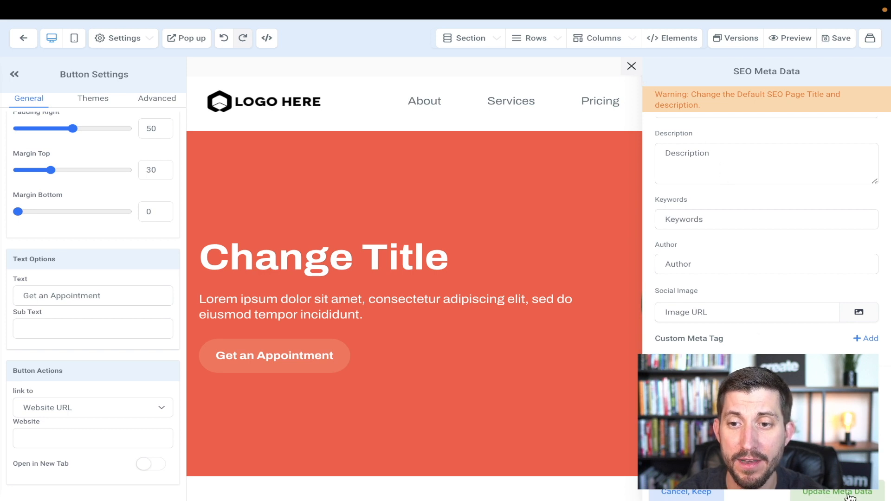
click(631, 66)
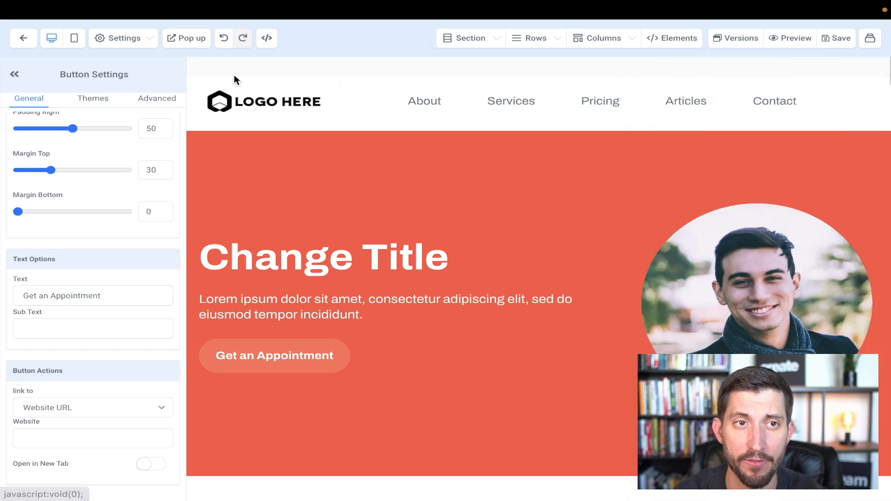
Step: Switch the editor to the mobile layout and look over the header and hero section
click(143, 47)
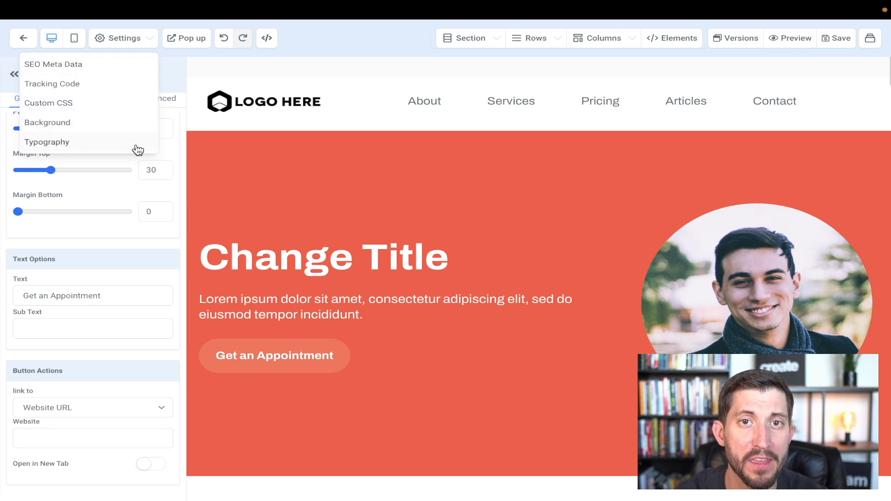
click(75, 43)
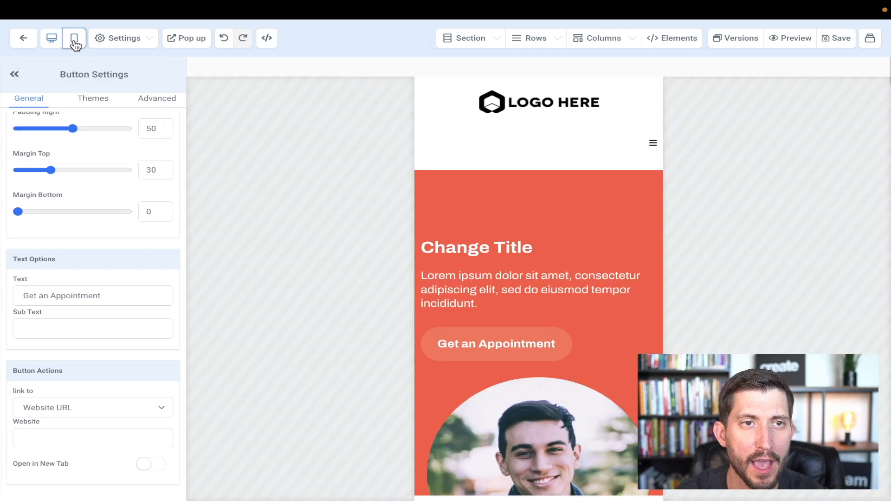
scroll(548, 283, down, 10)
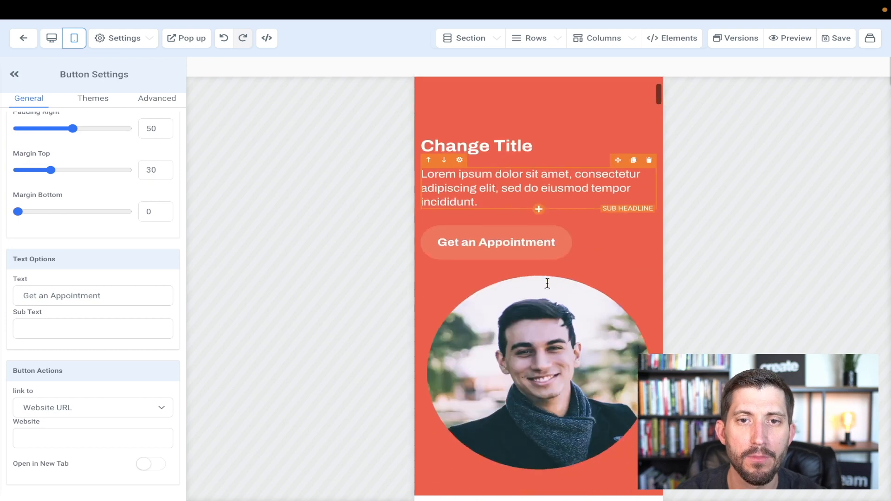
scroll(548, 283, up, 10)
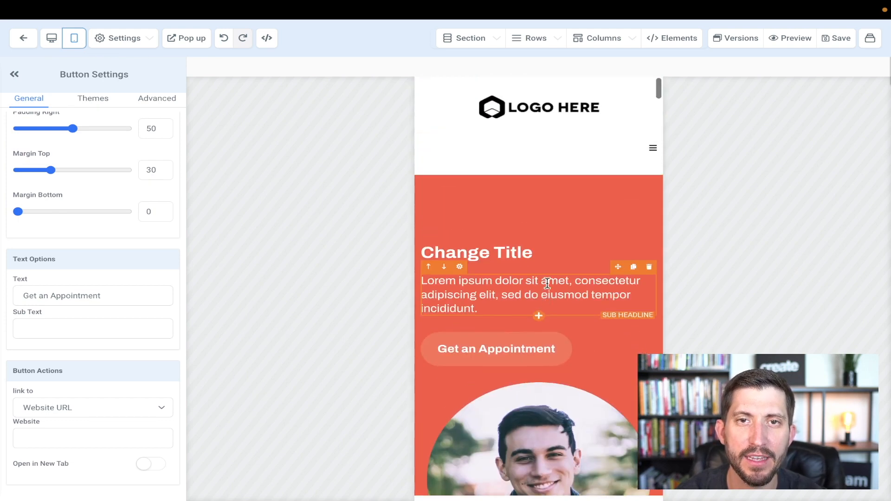
scroll(547, 283, down, 9)
Step: Try mobile font sizes of 91 and 85 on the Large Call to Action Headline and check the desktop layout
click(532, 299)
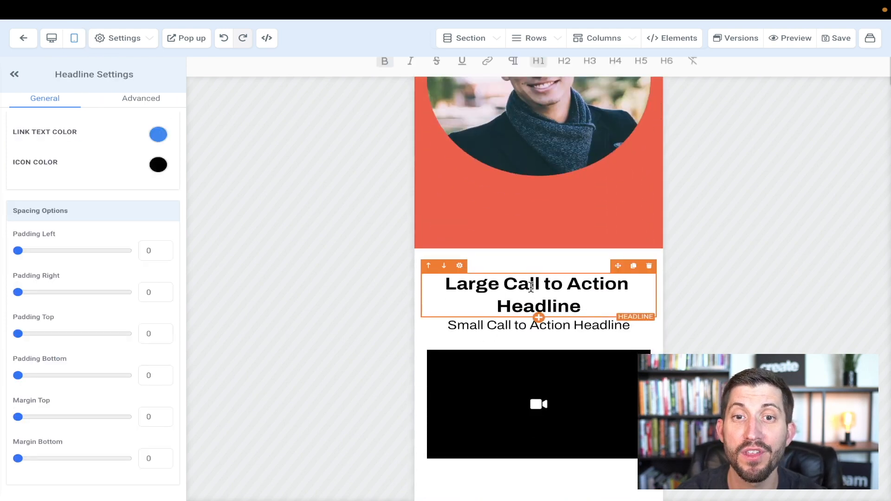
scroll(130, 283, up, 10)
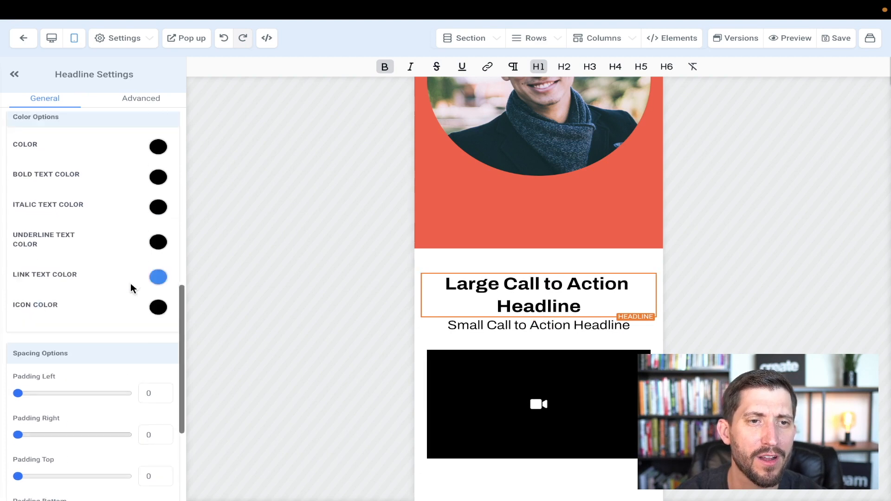
drag(50, 405, 122, 402)
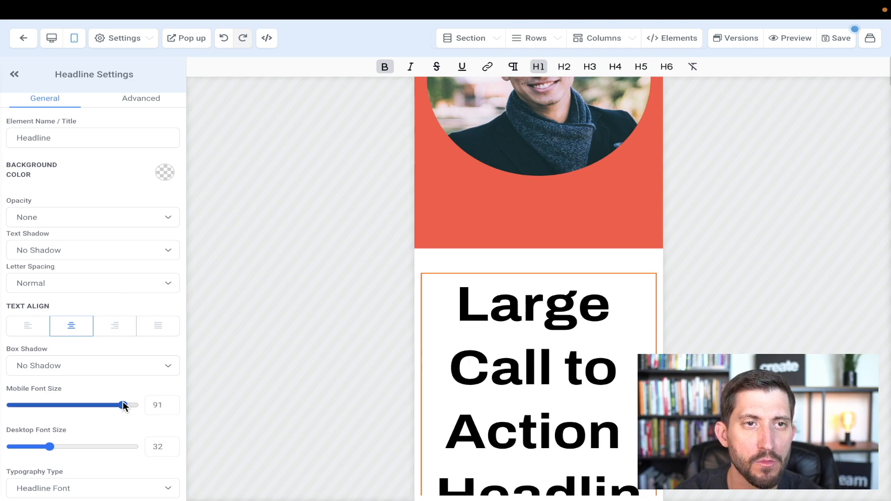
click(52, 39)
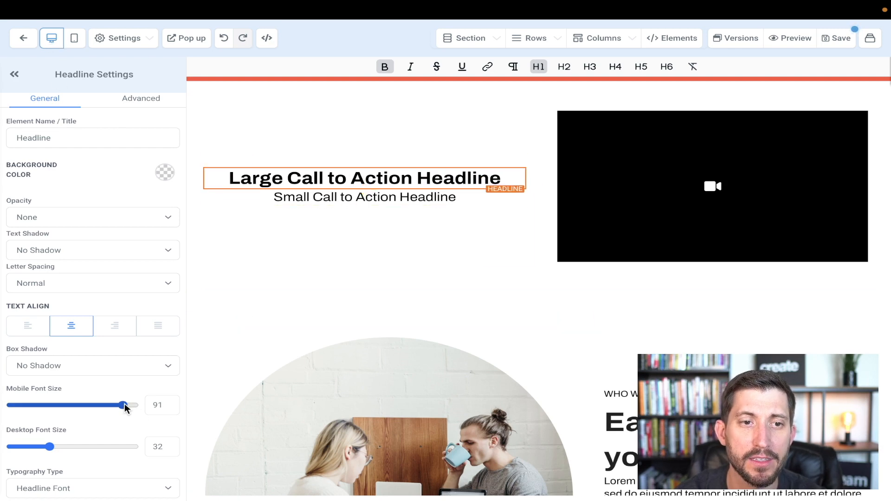
mouse_move(125, 403)
mouse_down()
mouse_move(90, 407)
mouse_move(113, 408)
mouse_up()
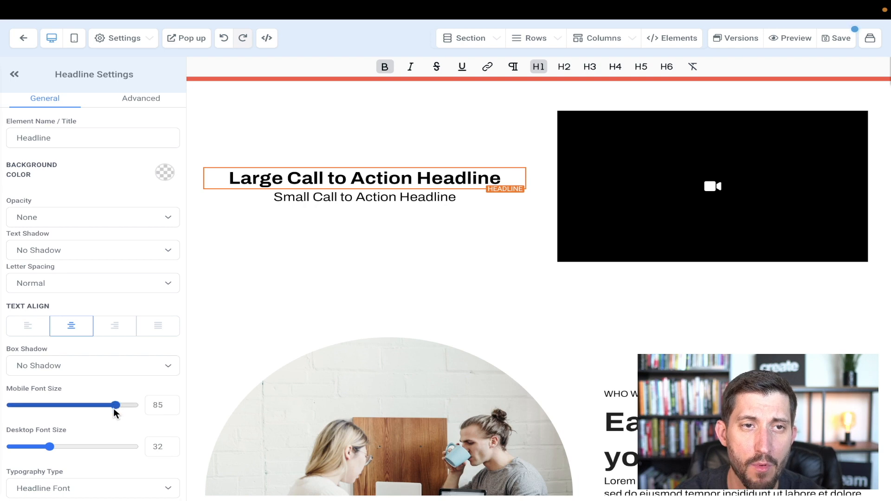
Step: In the mobile layout, set the Large Call to Action Headline's mobile font size to 32
click(74, 38)
click(541, 361)
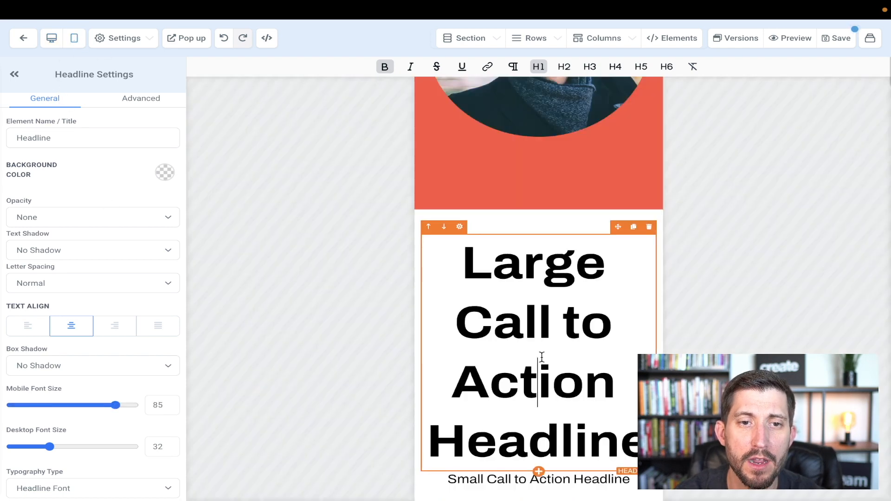
drag(116, 407, 69, 400)
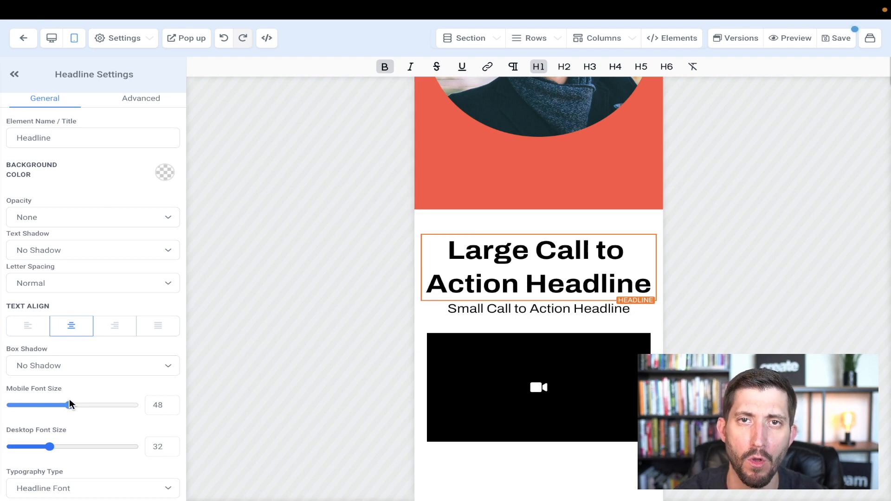
drag(68, 399, 50, 401)
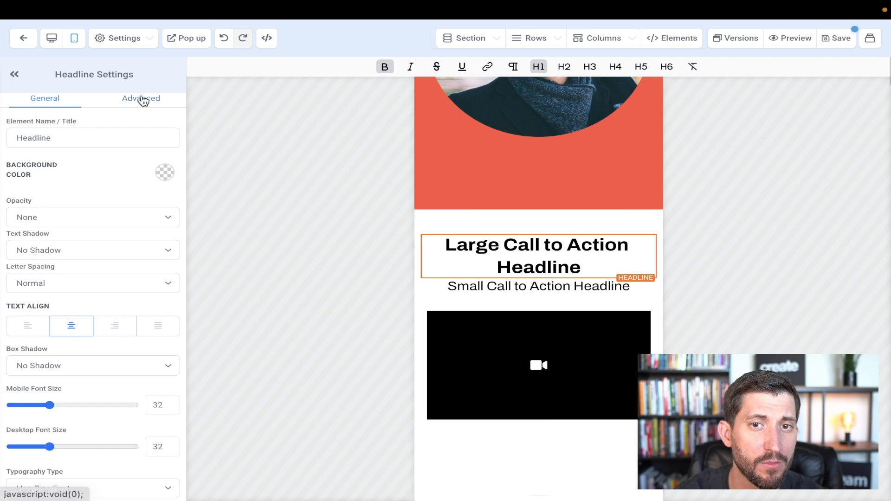
Step: Restrict the Large Call to Action Headline's visibility to mobile only
scroll(564, 358, up, 1)
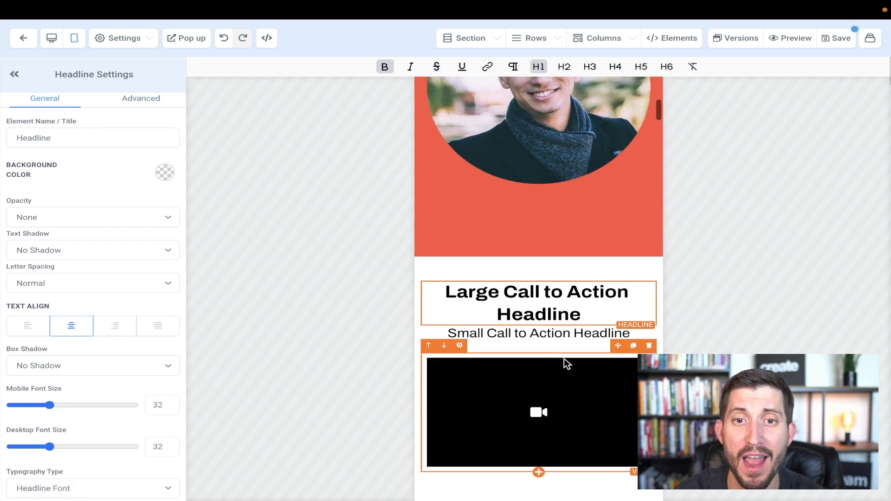
click(599, 253)
click(538, 320)
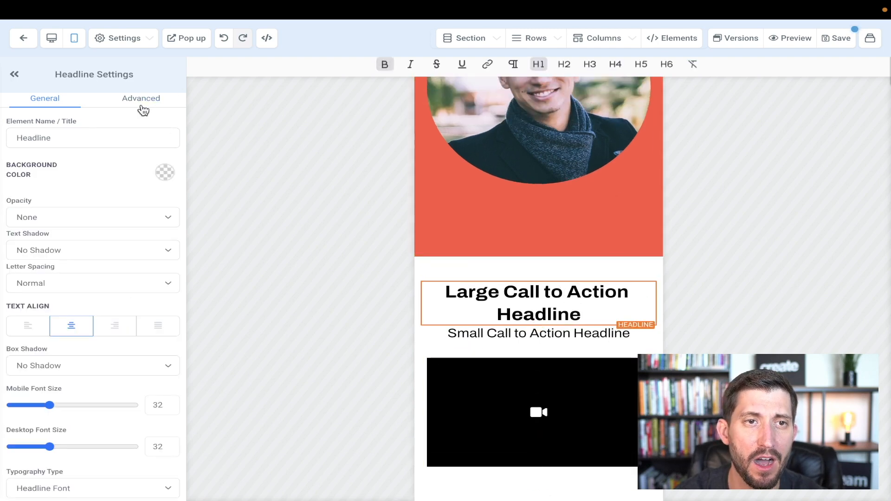
click(140, 101)
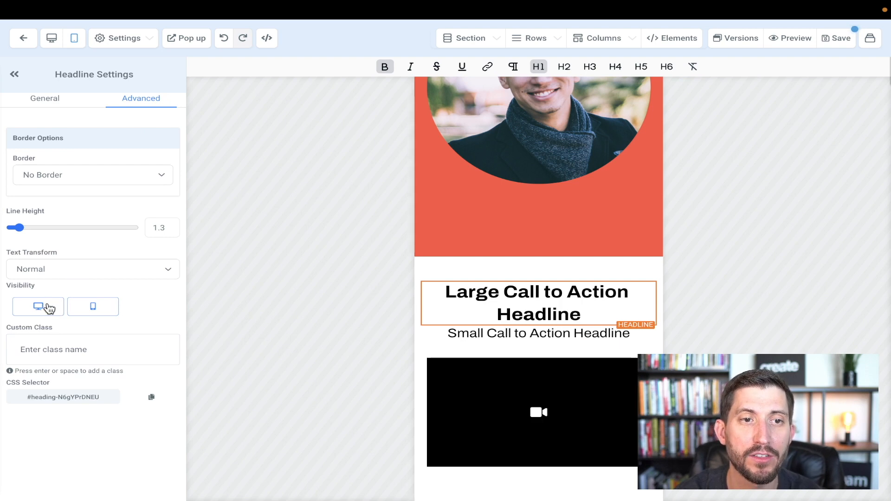
click(81, 313)
click(39, 308)
click(100, 314)
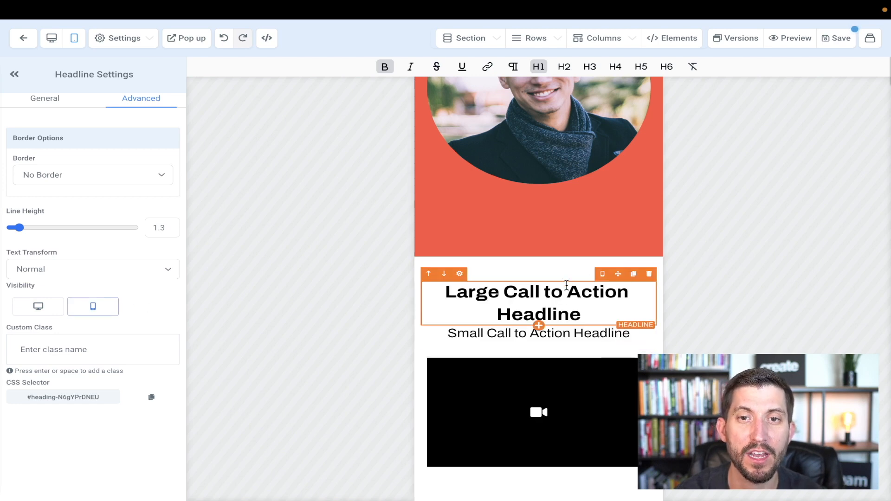
Step: Compare the header and hero section between the desktop and mobile layouts
scroll(572, 341, up, 5)
scroll(573, 342, up, 3)
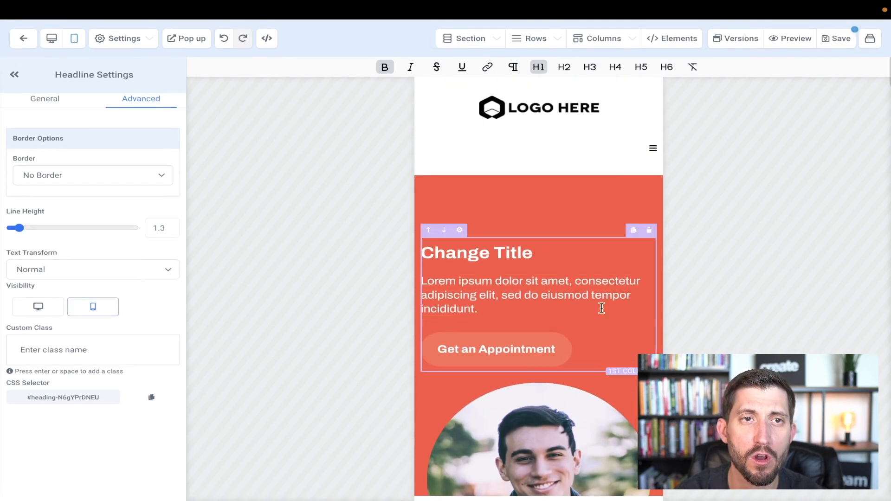
click(54, 45)
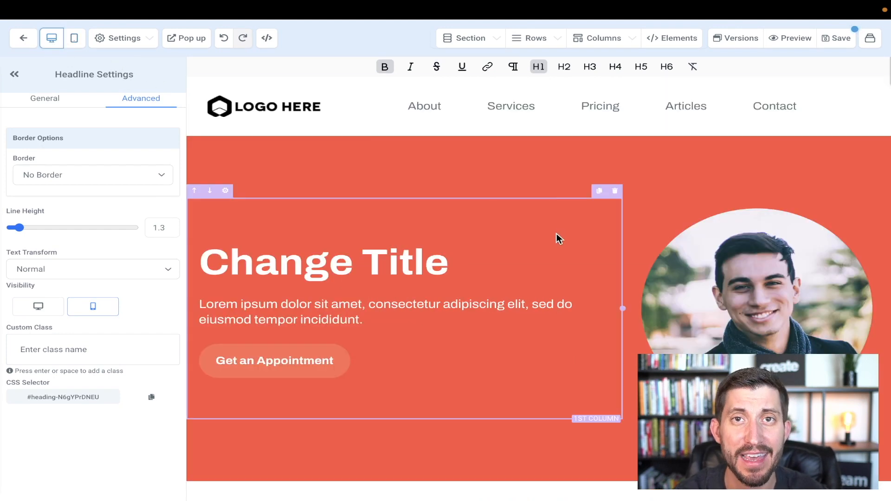
click(74, 38)
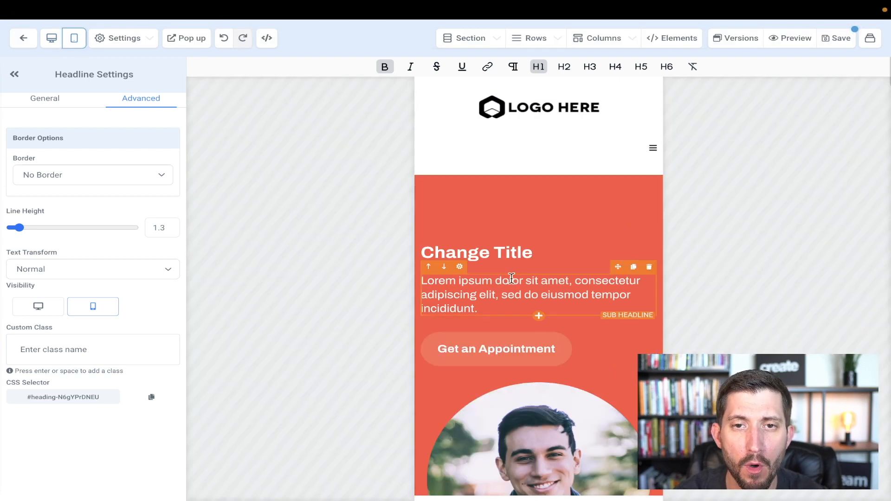
scroll(530, 295, down, 1)
scroll(530, 295, down, 1)
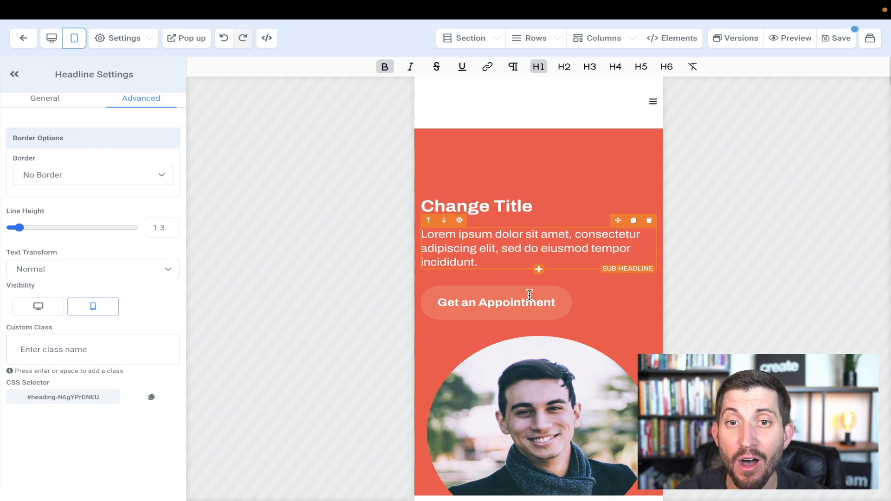
scroll(530, 295, down, 2)
scroll(541, 240, up, 3)
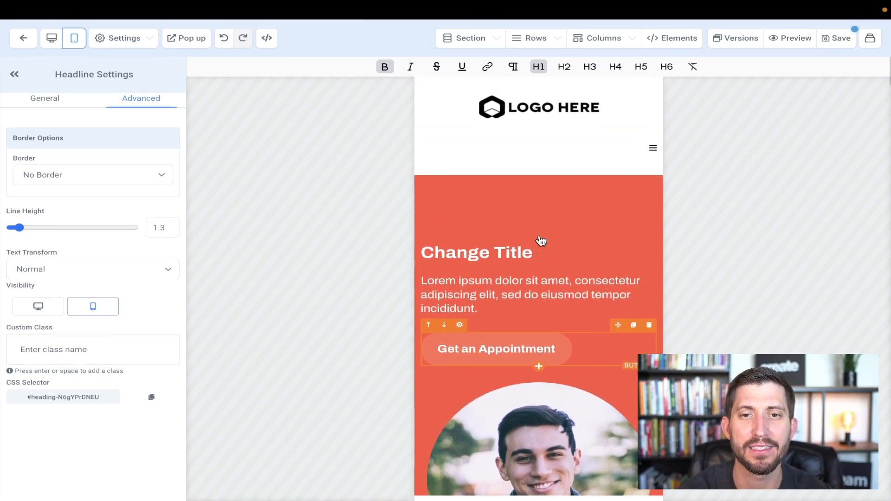
Step: Duplicate the Large Call to Action Headline above the video in the mobile layout
click(534, 301)
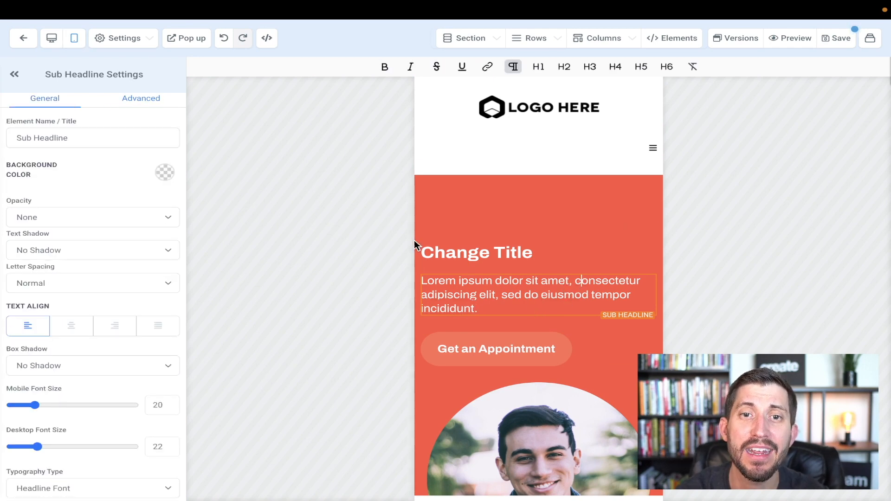
scroll(557, 297, down, 1)
scroll(563, 288, down, 10)
click(563, 242)
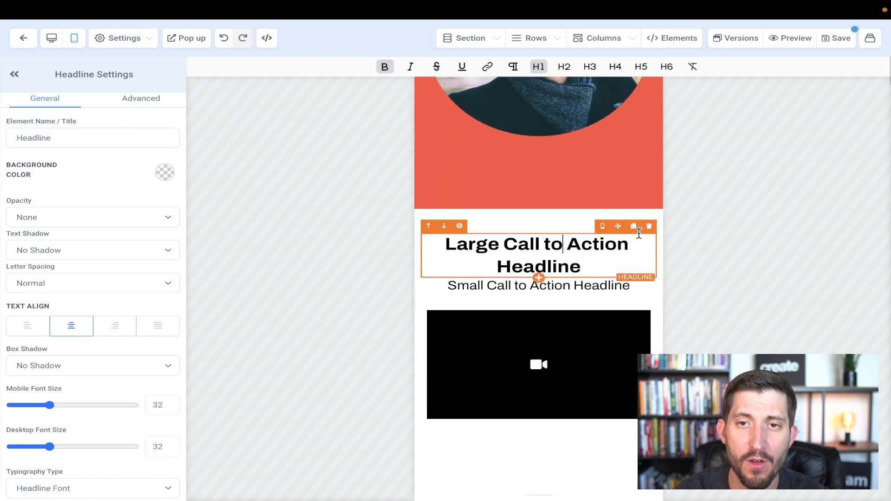
scroll(551, 286, up, 1)
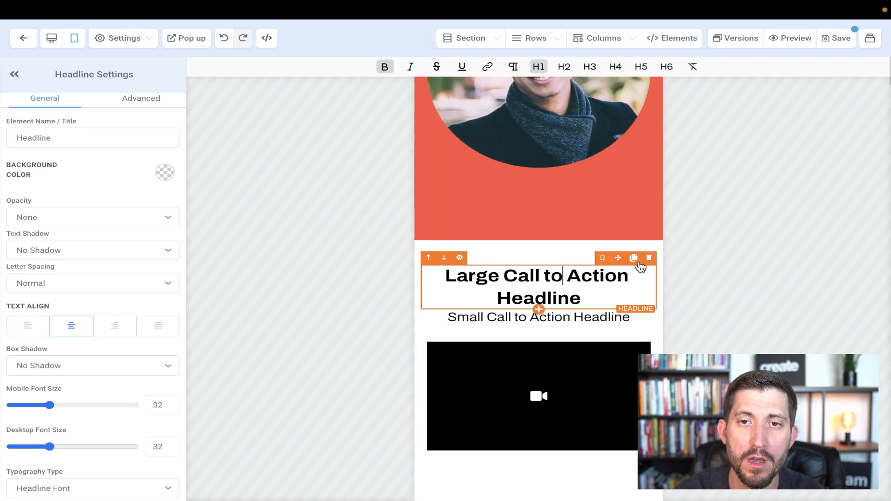
click(634, 258)
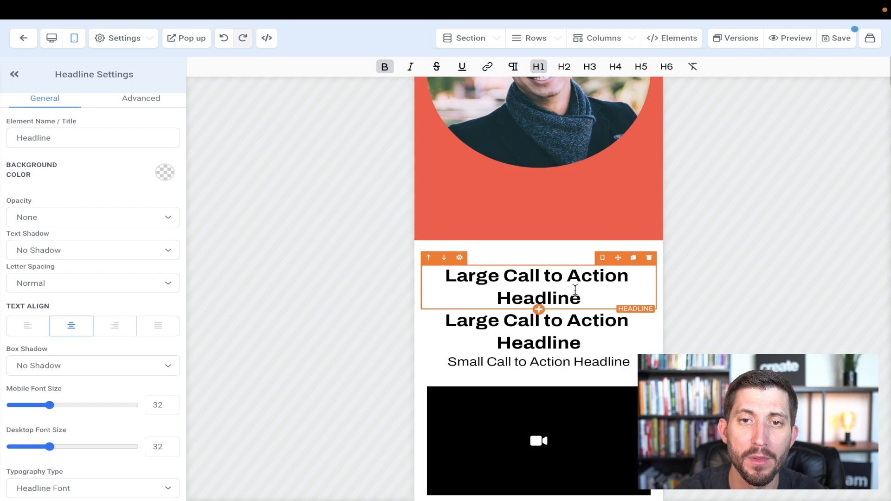
Step: Restrict the upper of the two identical headlines to desktop visibility and check the visibility setting of the other one
click(125, 102)
click(36, 310)
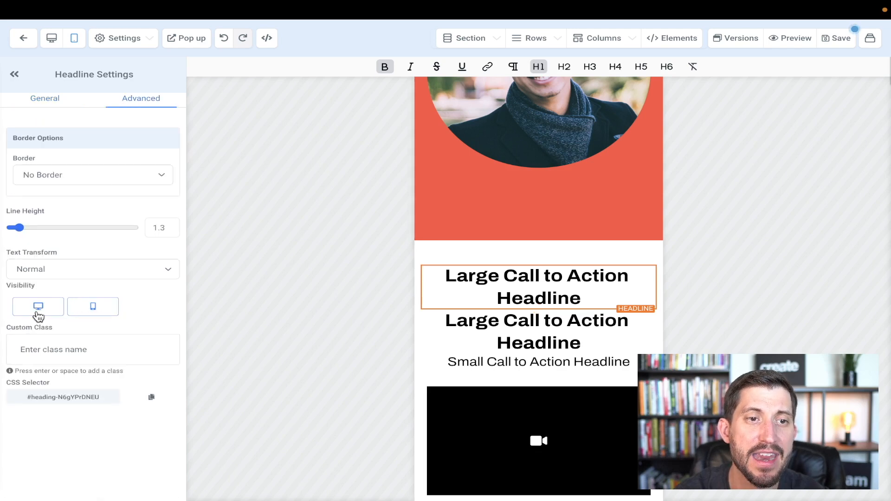
click(93, 308)
click(513, 293)
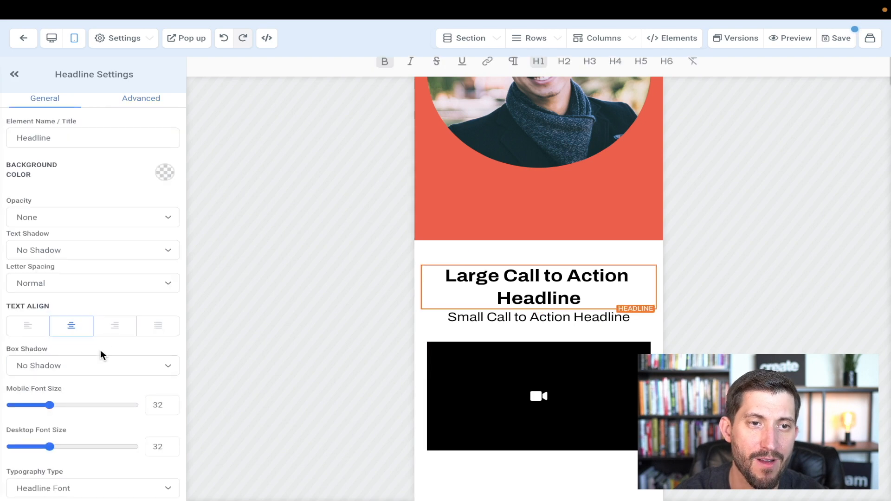
click(140, 99)
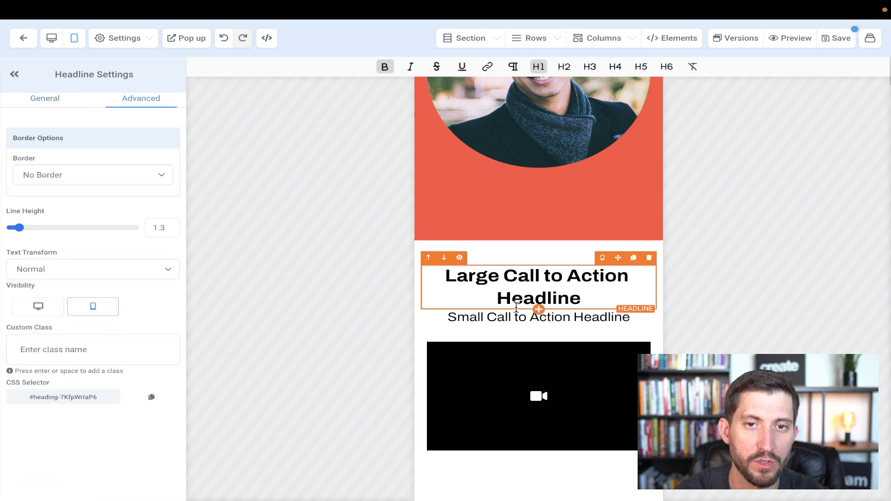
Step: In the desktop layout, insert "test" before the word "Headline" in the desktop-only Large Call to Action Headline
click(53, 38)
scroll(529, 328, up, 4)
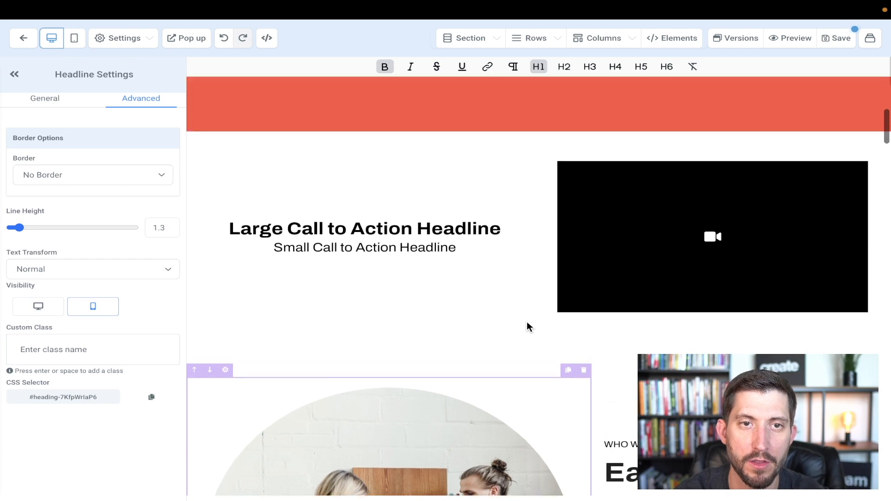
click(364, 332)
click(155, 99)
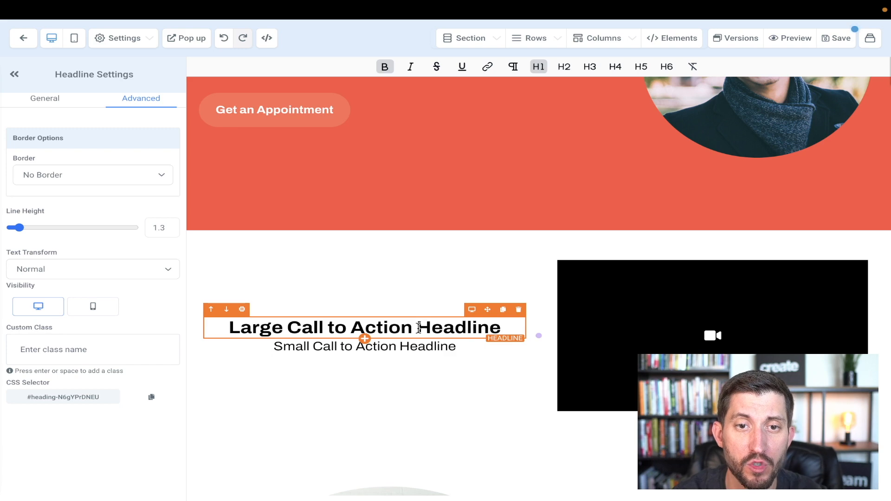
text(test)
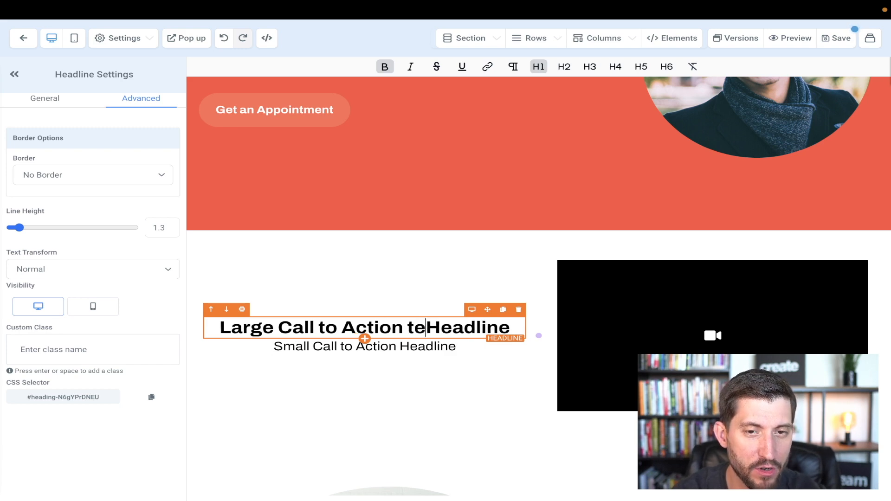
Step: Compare the Large Call to Action Headline beside the video between the mobile and desktop layouts
click(74, 38)
scroll(551, 368, down, 3)
click(567, 332)
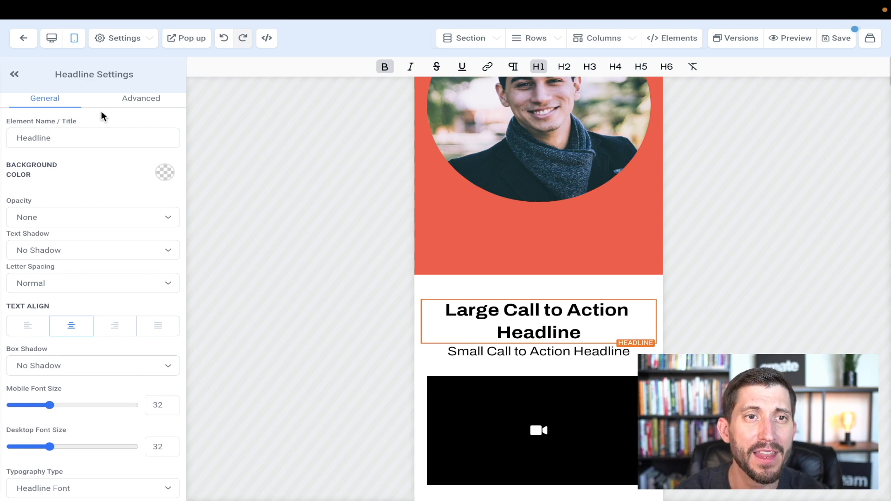
click(59, 40)
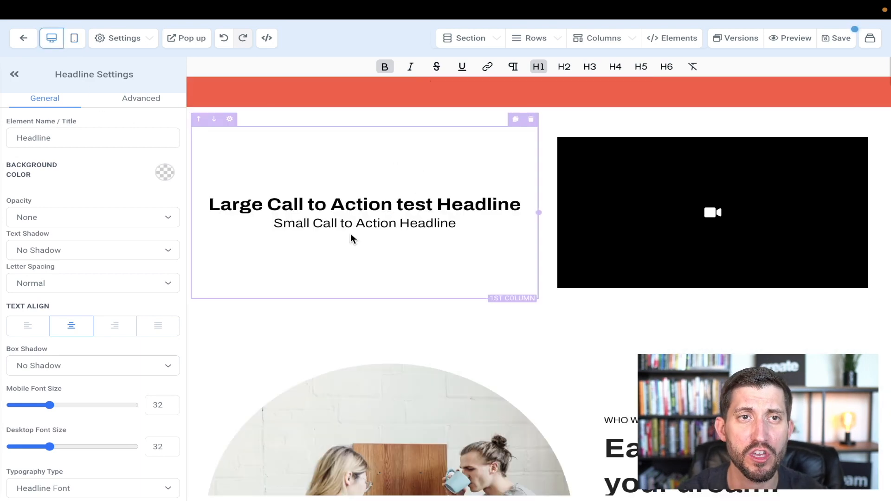
scroll(351, 238, up, 2)
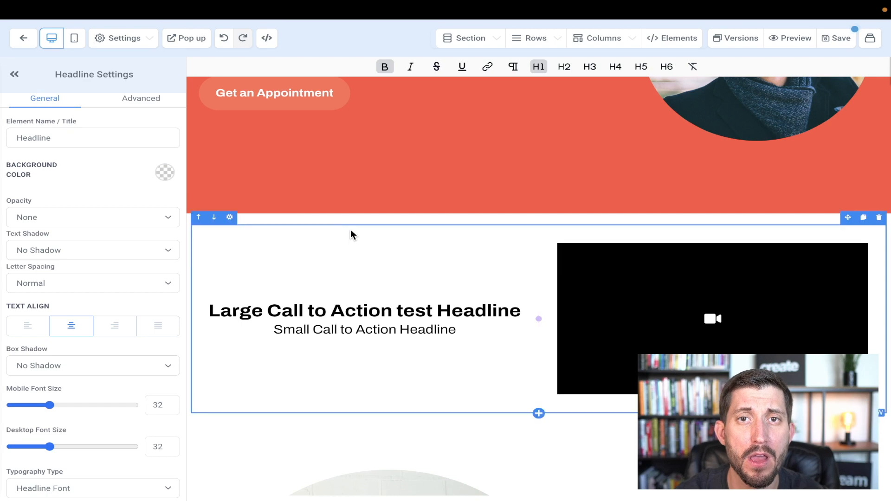
Step: Open the page's popup for editing and add a one-column row to it
click(200, 40)
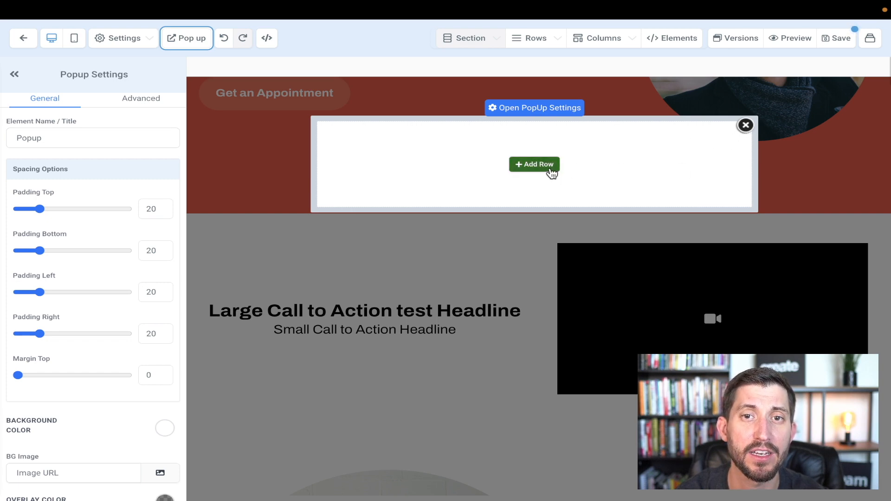
click(552, 171)
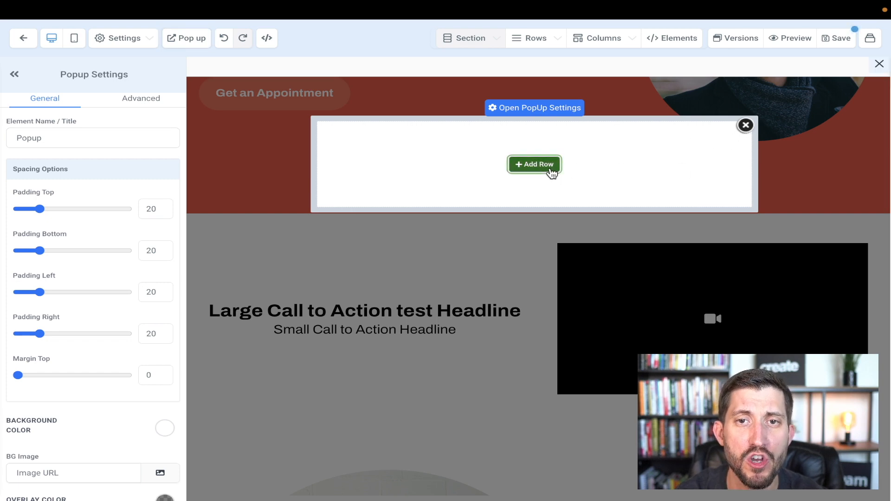
click(752, 128)
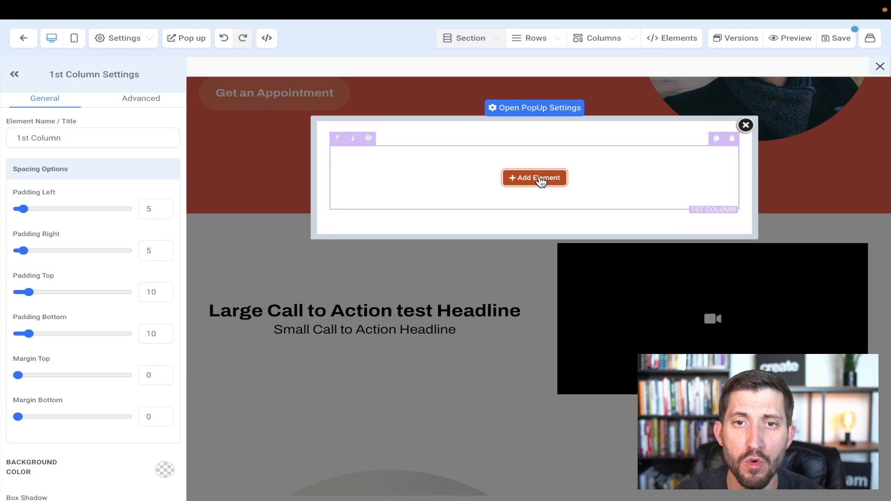
Step: Add a Form element to the popup's column and assign the Discovery Call Claim form to it
click(540, 180)
drag(758, 161, 556, 178)
click(420, 224)
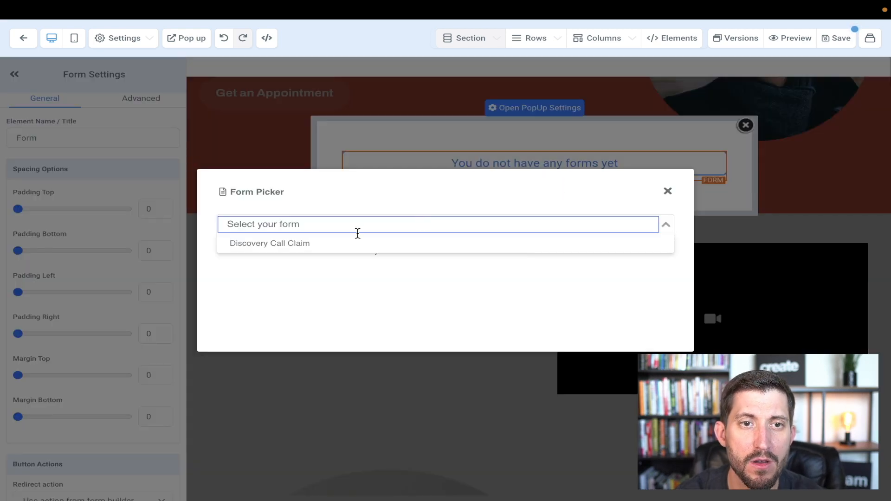
click(415, 246)
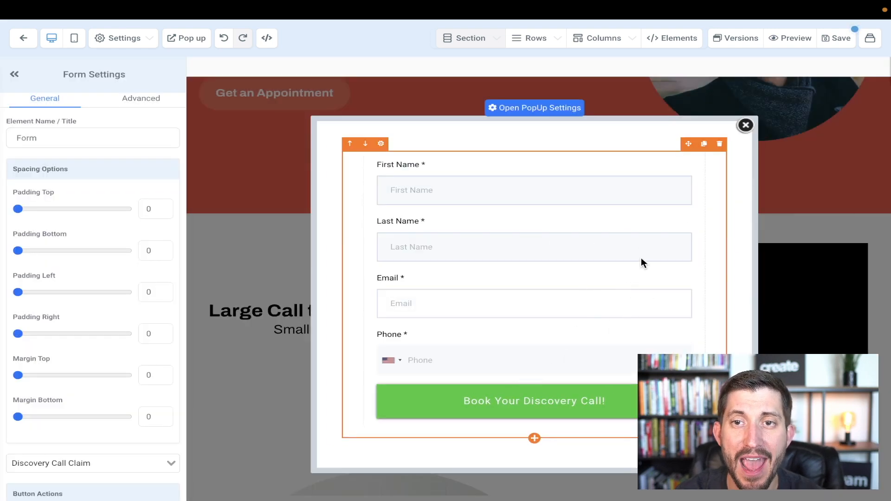
Step: Add a sub-headline below the popup's form and set its text to "We protect your privacy..."
click(534, 440)
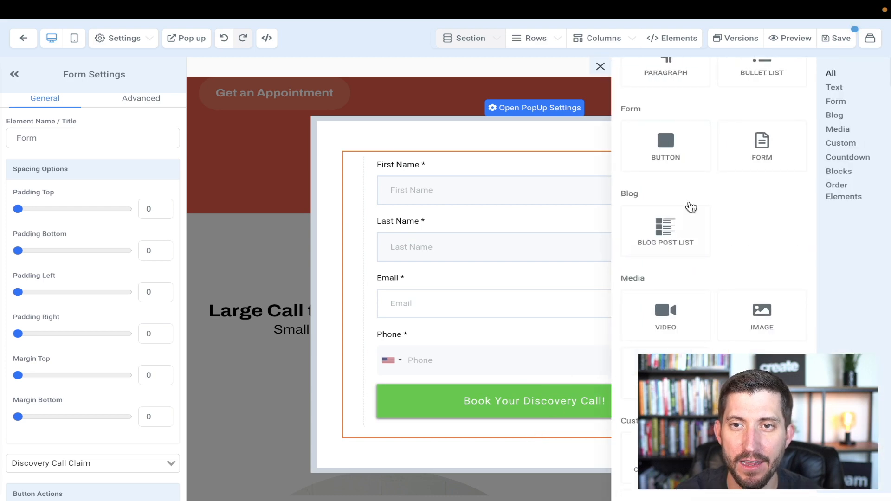
scroll(690, 246, up, 3)
click(783, 118)
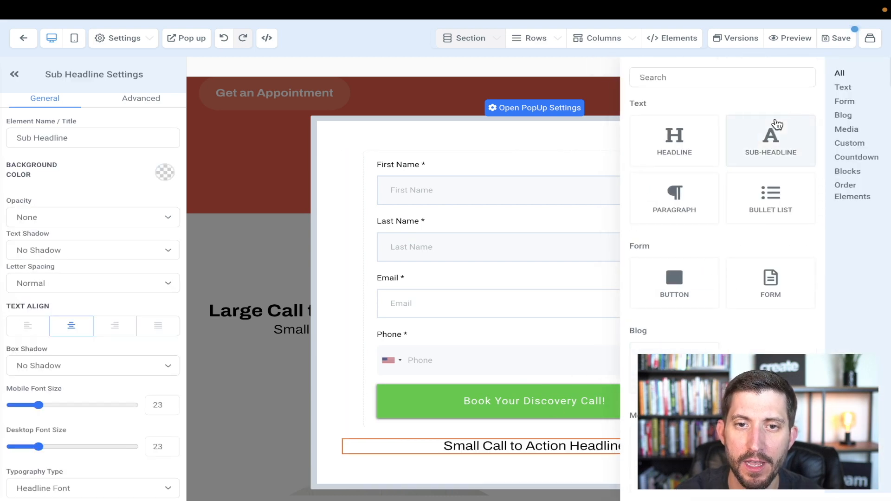
triple_click(488, 445)
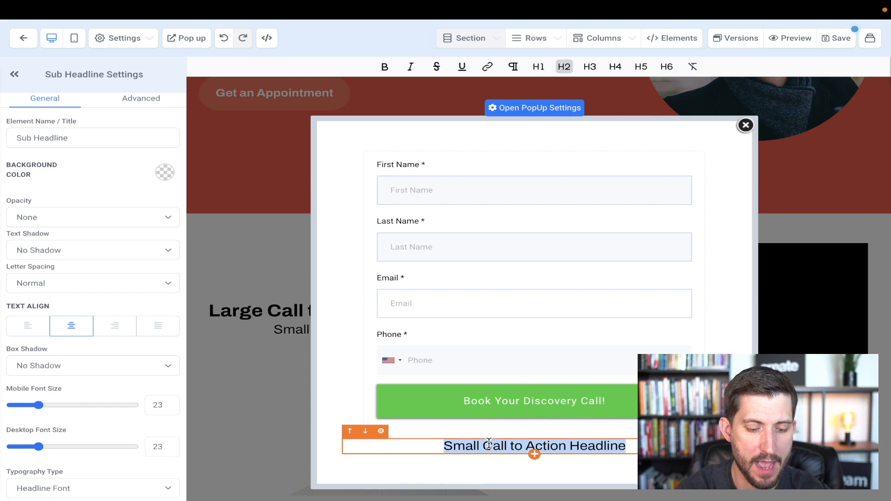
text(We protect your privacy...)
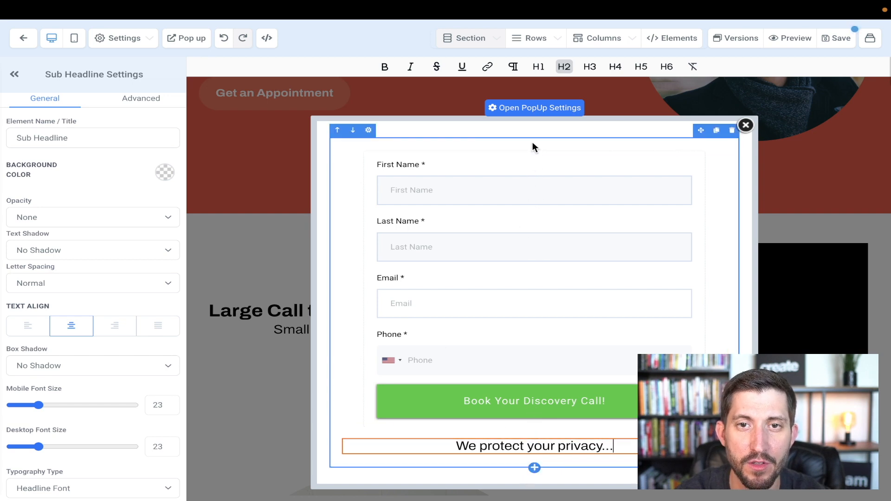
Step: Add a headline to the popup, place it above the form and set its text to "Register Now:"
click(534, 438)
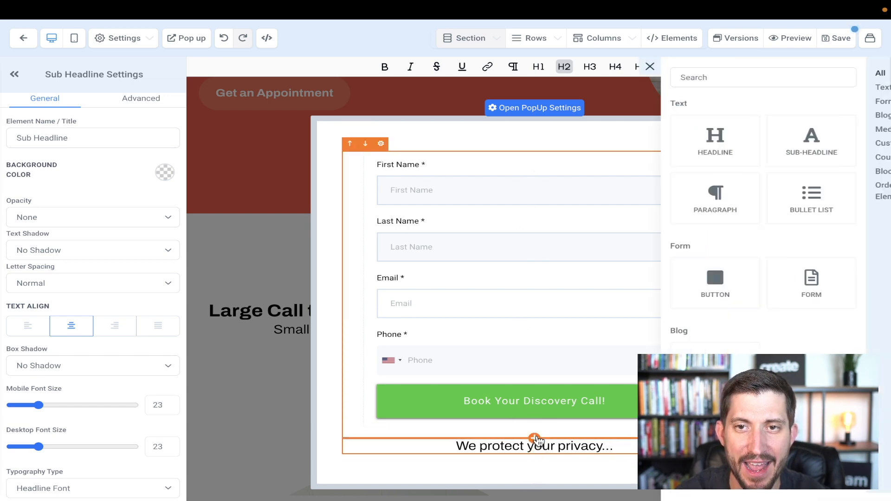
click(673, 144)
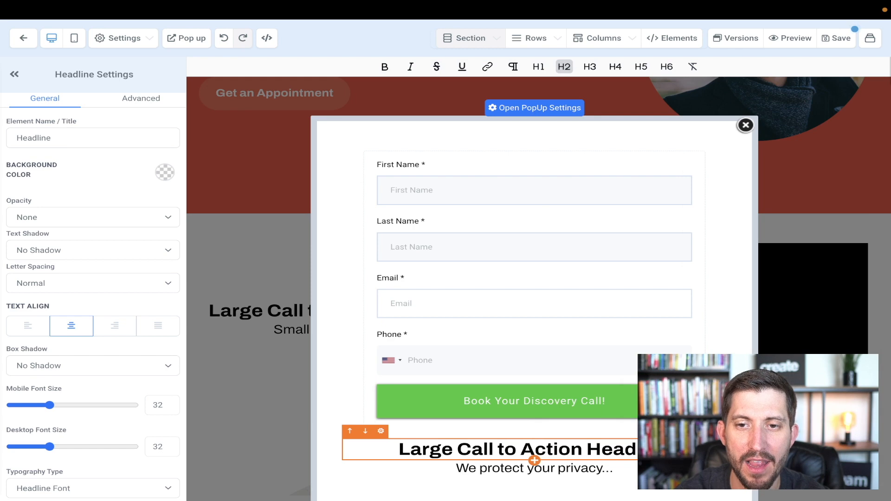
drag(688, 431, 681, 186)
triple_click(639, 158)
text(Regist)
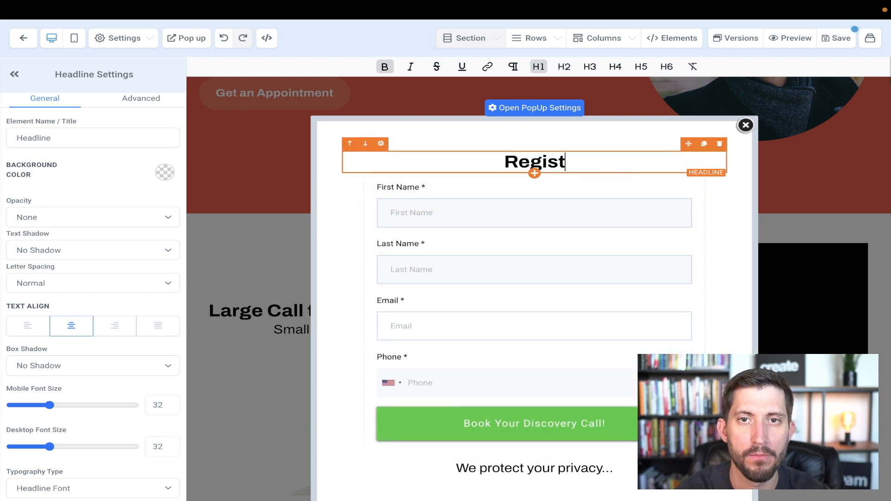
text(er Now:)
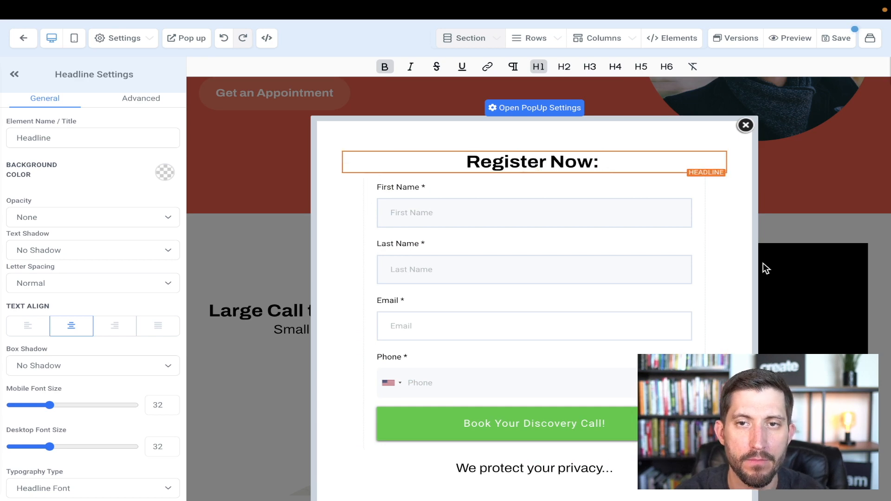
Step: Examine the popup's spacing, overlay, width and show-on-exit settings, and close the popup
click(552, 112)
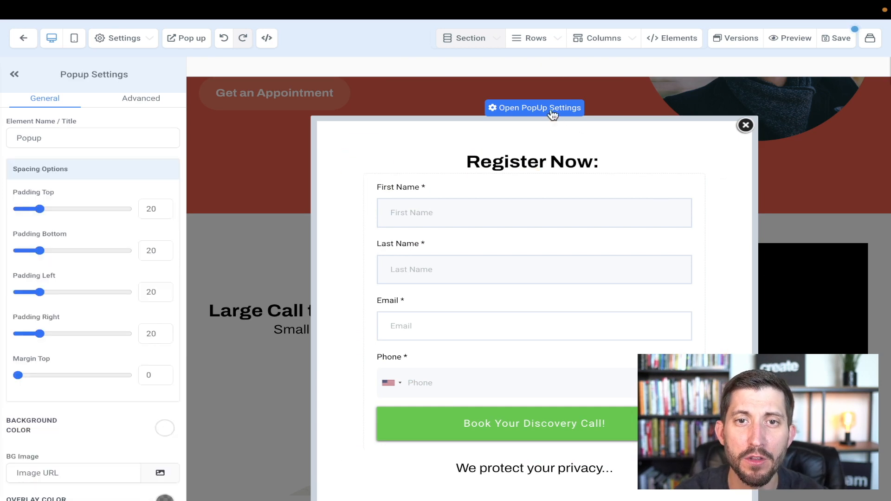
scroll(100, 351, down, 3)
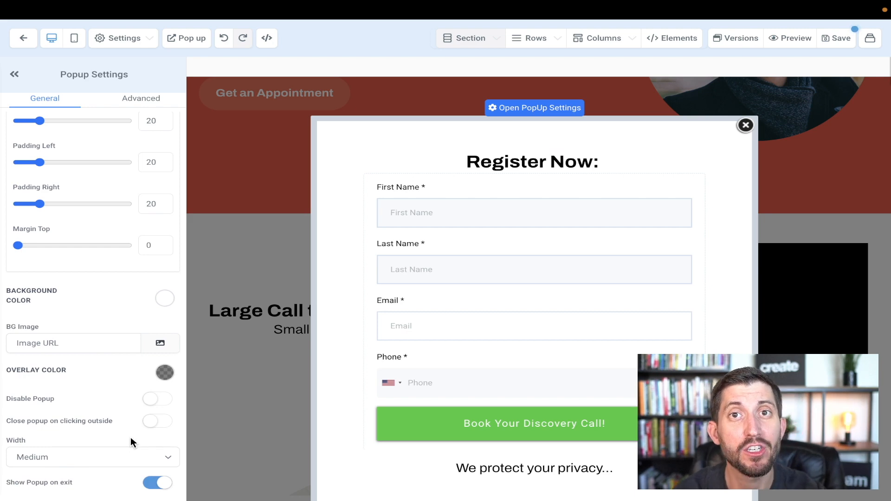
click(745, 126)
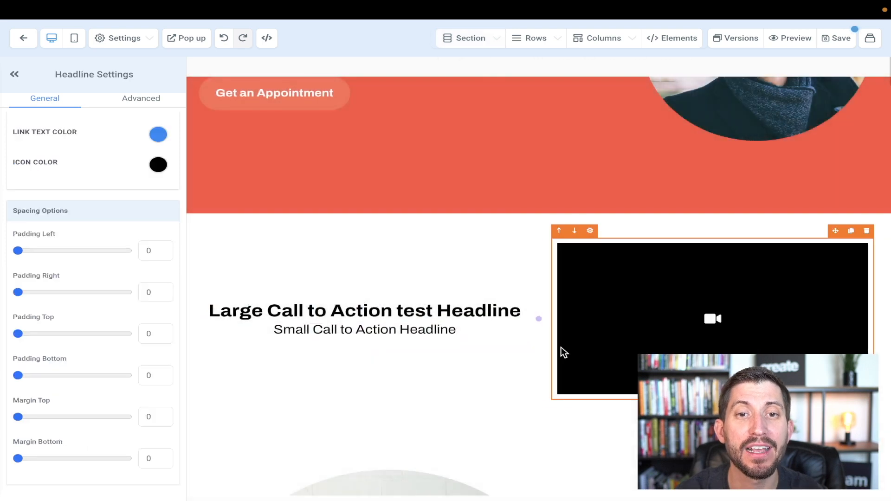
Step: Set the hero section's Get an Appointment button to the Open popup action and save the page
scroll(562, 347, up, 5)
click(260, 281)
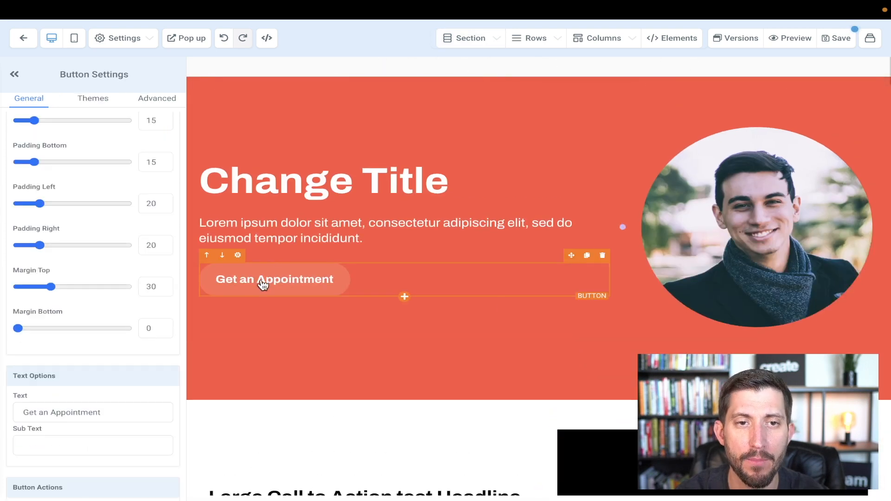
scroll(99, 385, down, 1)
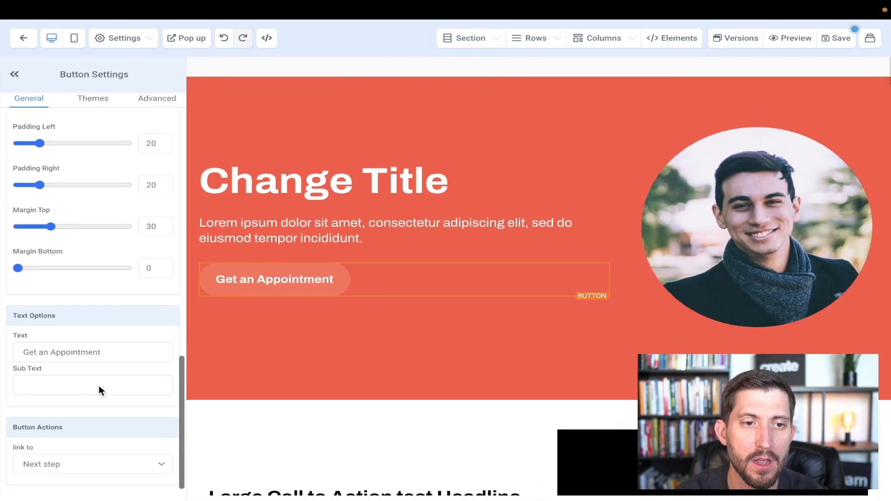
click(69, 462)
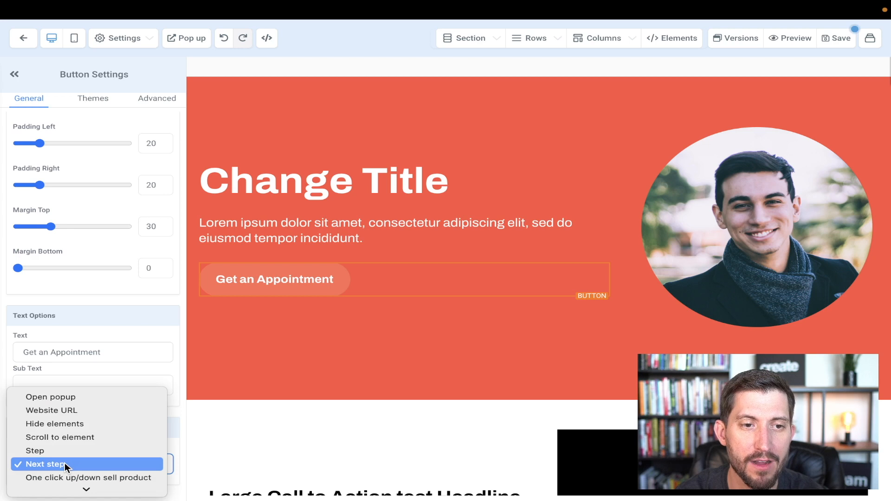
click(77, 398)
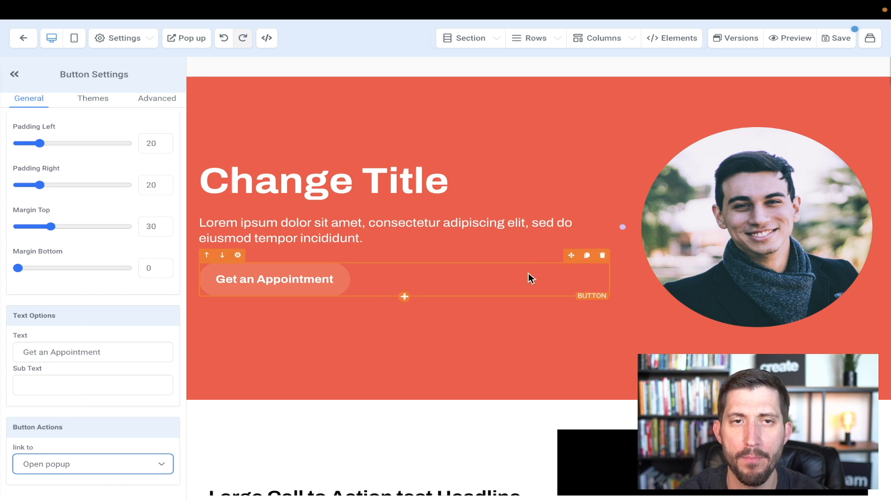
click(834, 39)
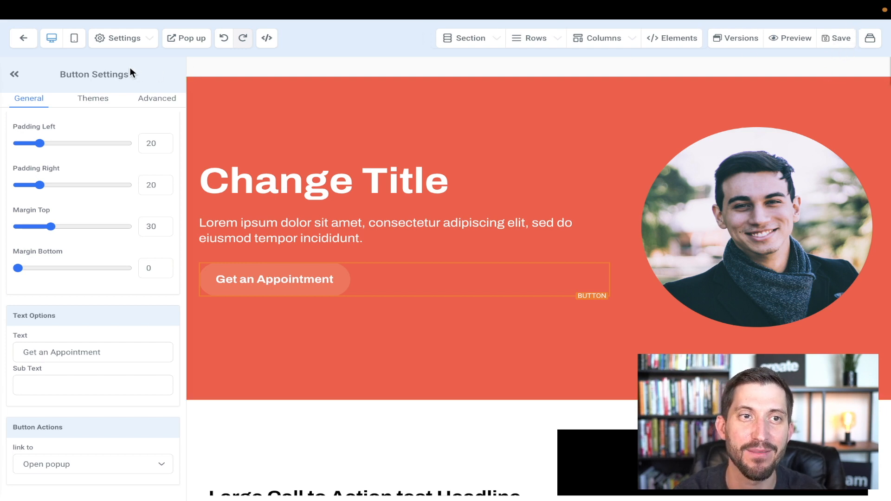
Step: Return to the funnel's steps overview and look through the Home, Appointment and Thank you steps
click(28, 41)
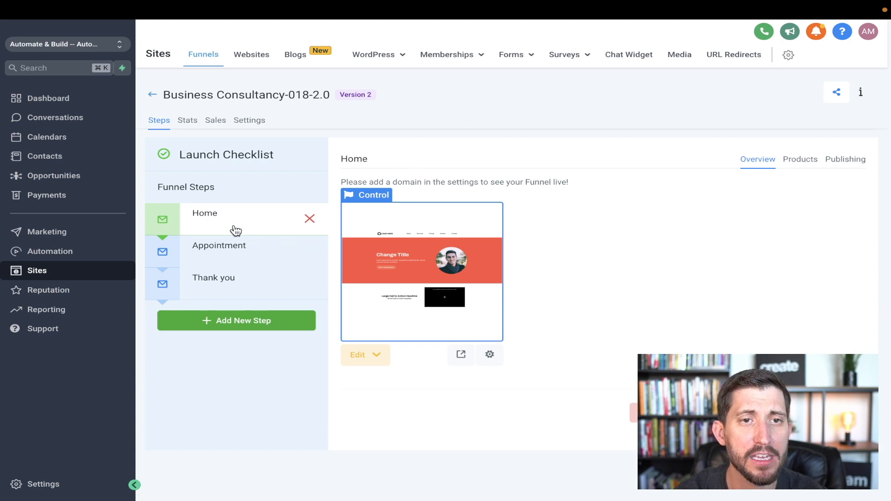
click(251, 253)
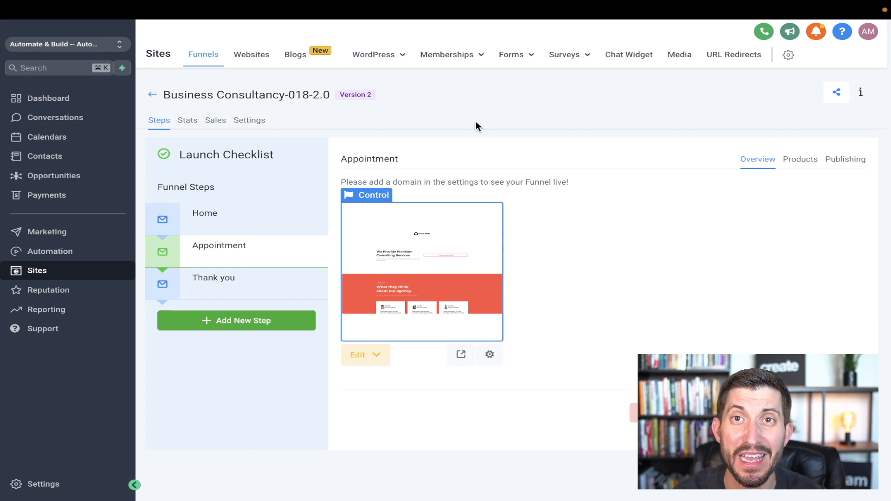
click(228, 232)
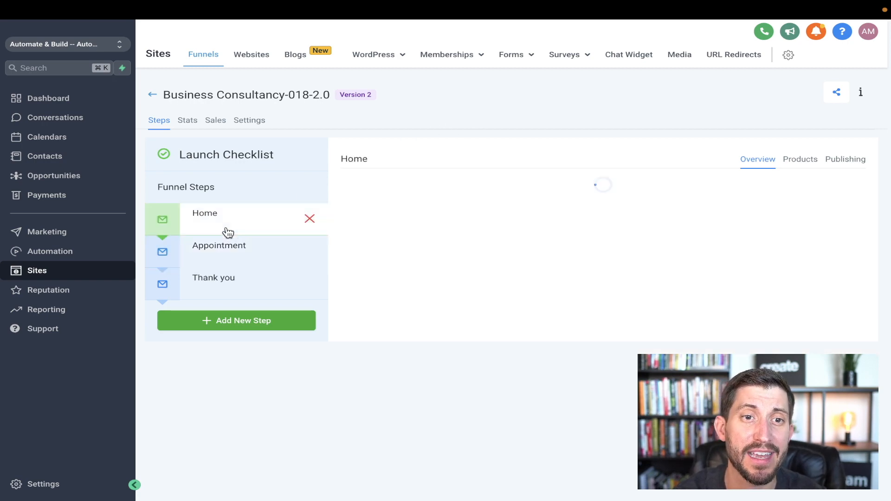
click(242, 251)
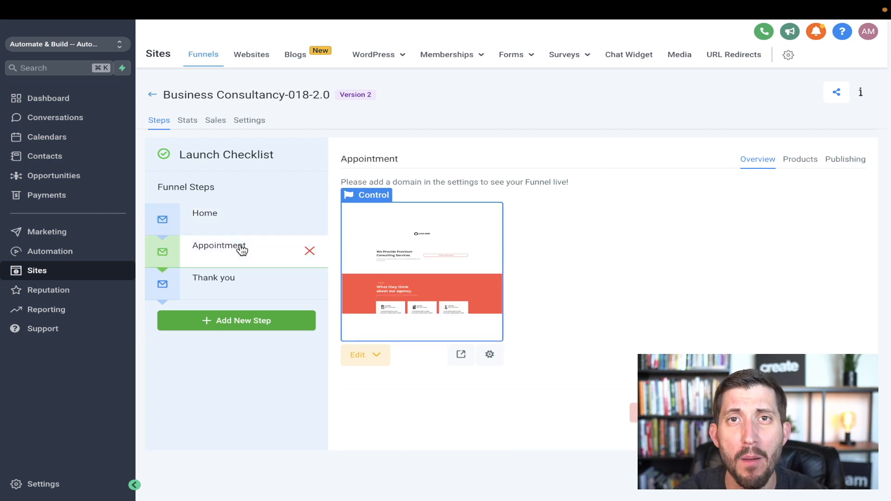
click(237, 292)
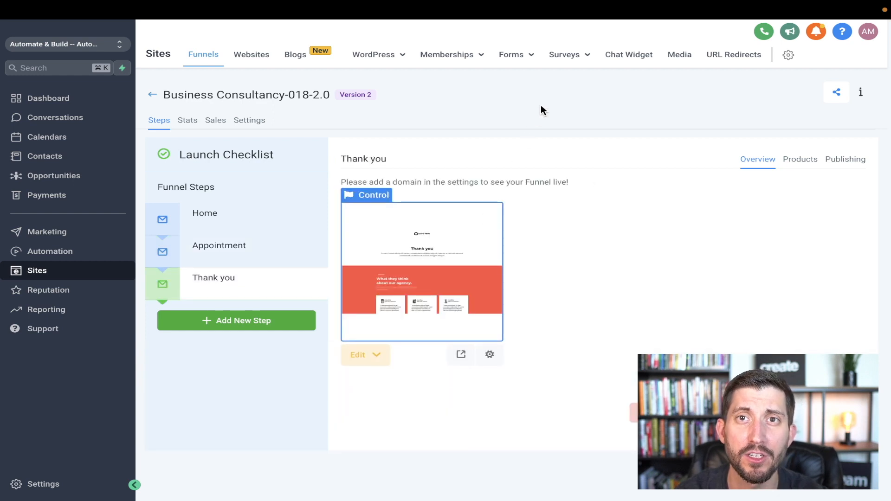